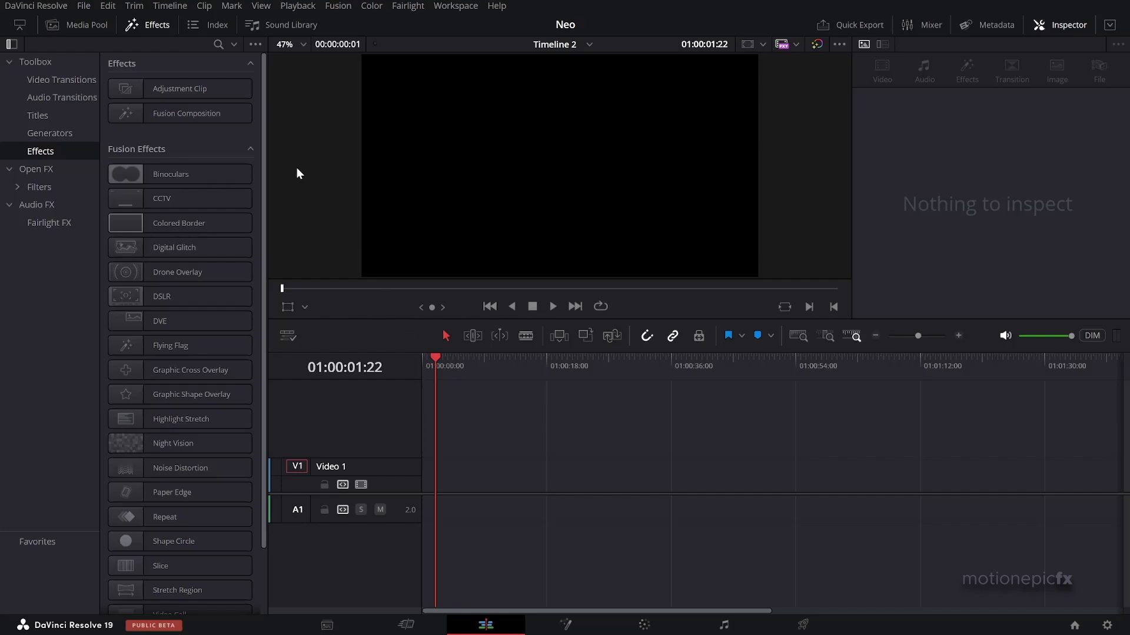
Add a Fusion Composition clip to Video 1 and open it on the Fusion page.
drag(170, 110, 446, 485)
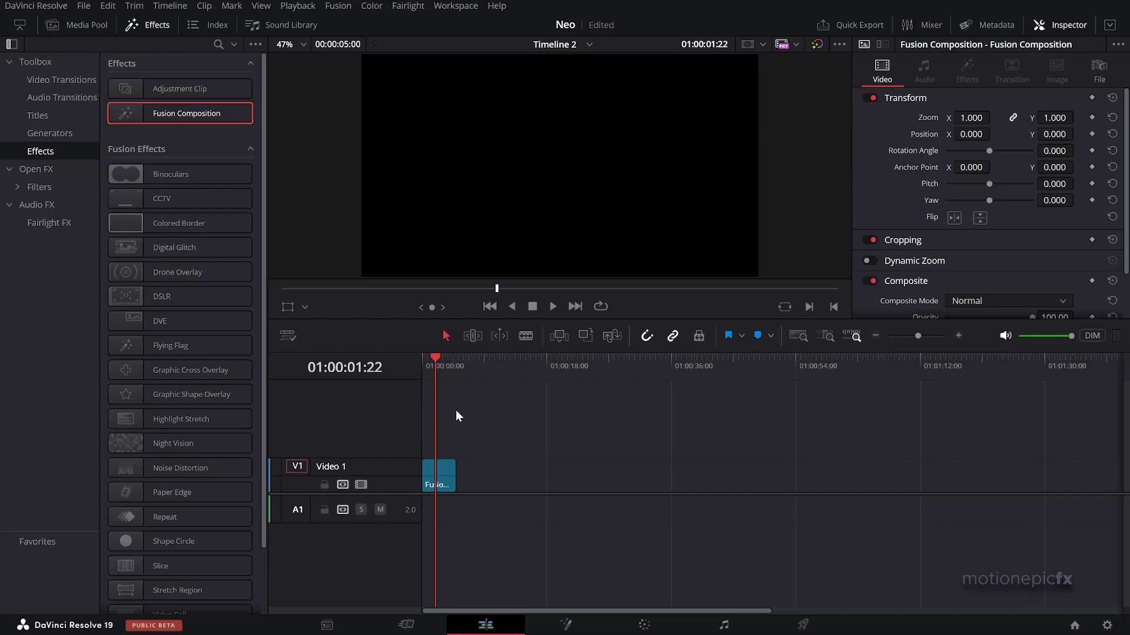
click(453, 363)
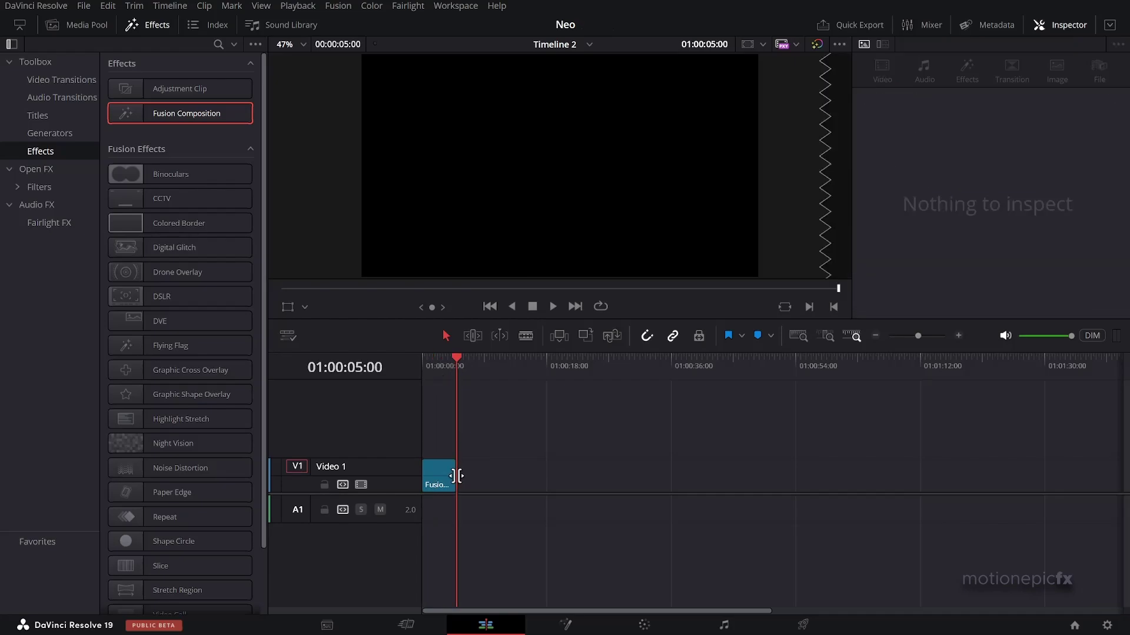
click(438, 369)
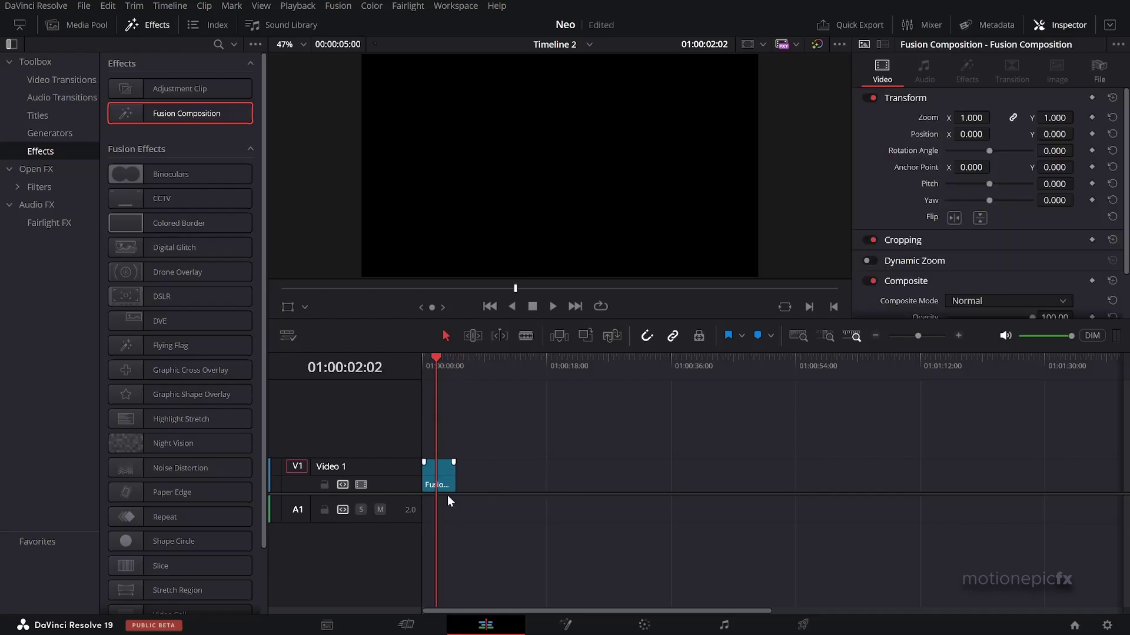
click(572, 618)
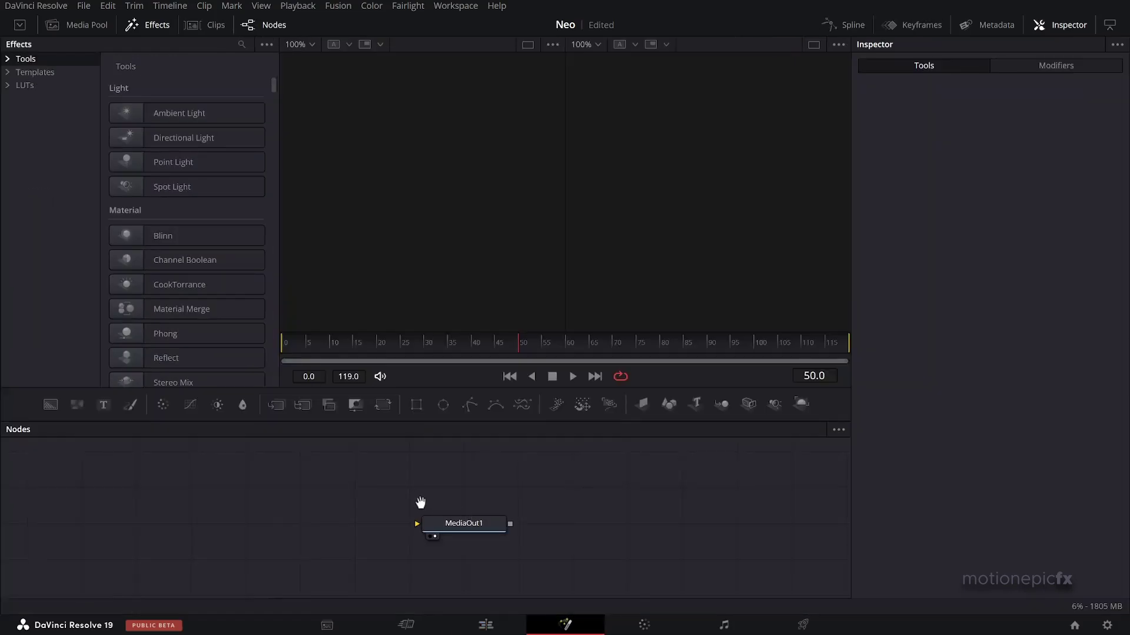
drag(421, 502, 539, 493)
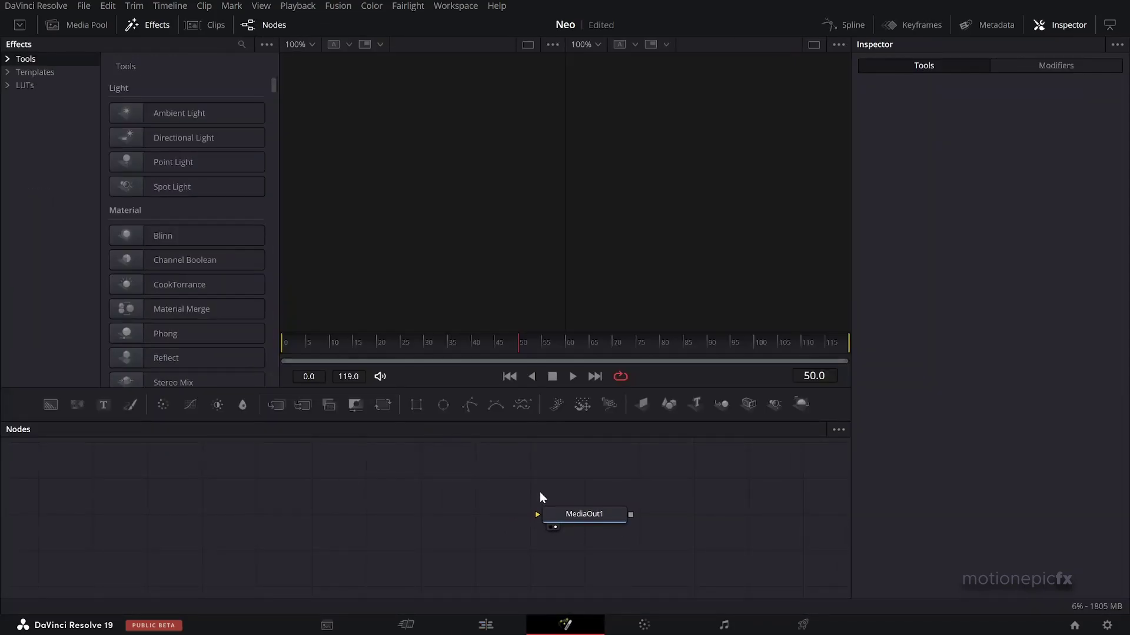
Expand Tools in the Effects library and show the USD category.
click(147, 26)
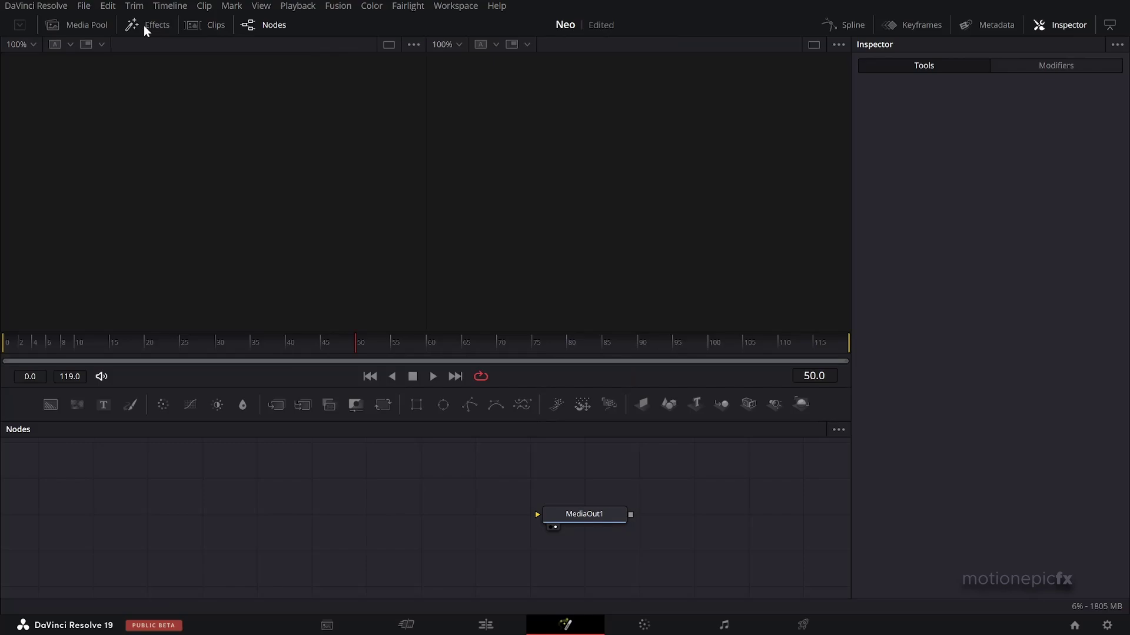
click(144, 26)
click(8, 59)
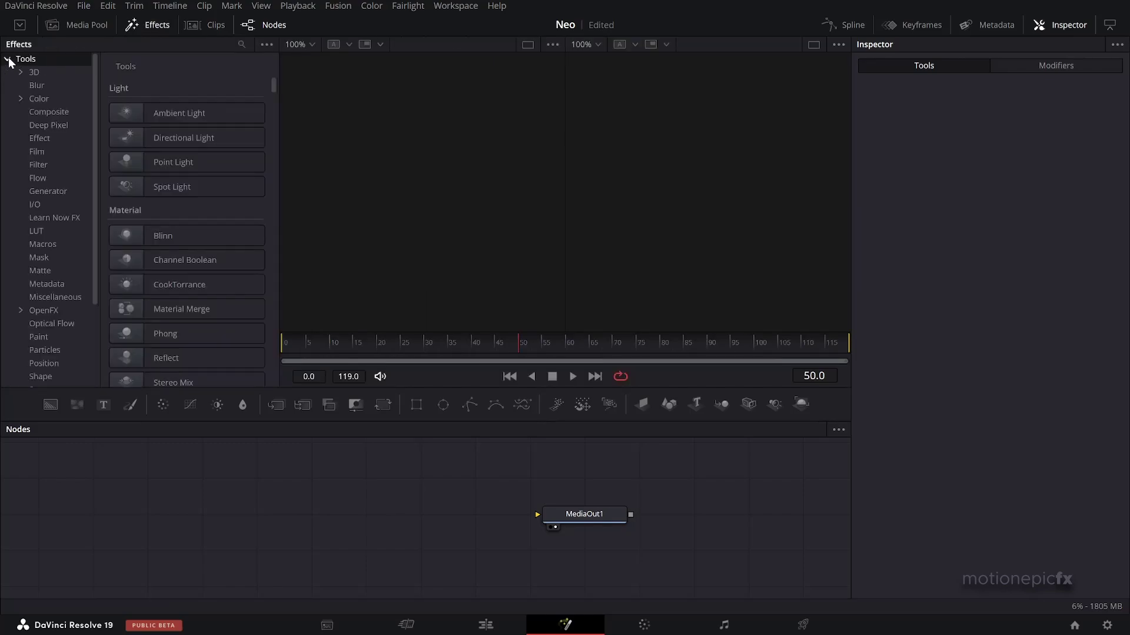
scroll(37, 248, down, 4)
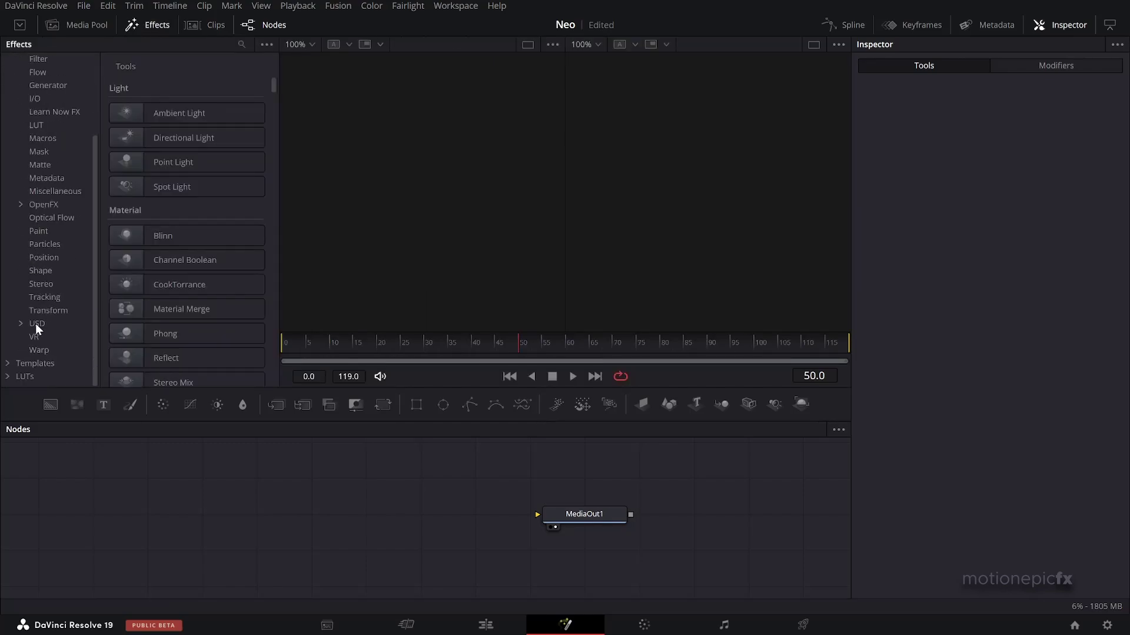
click(35, 324)
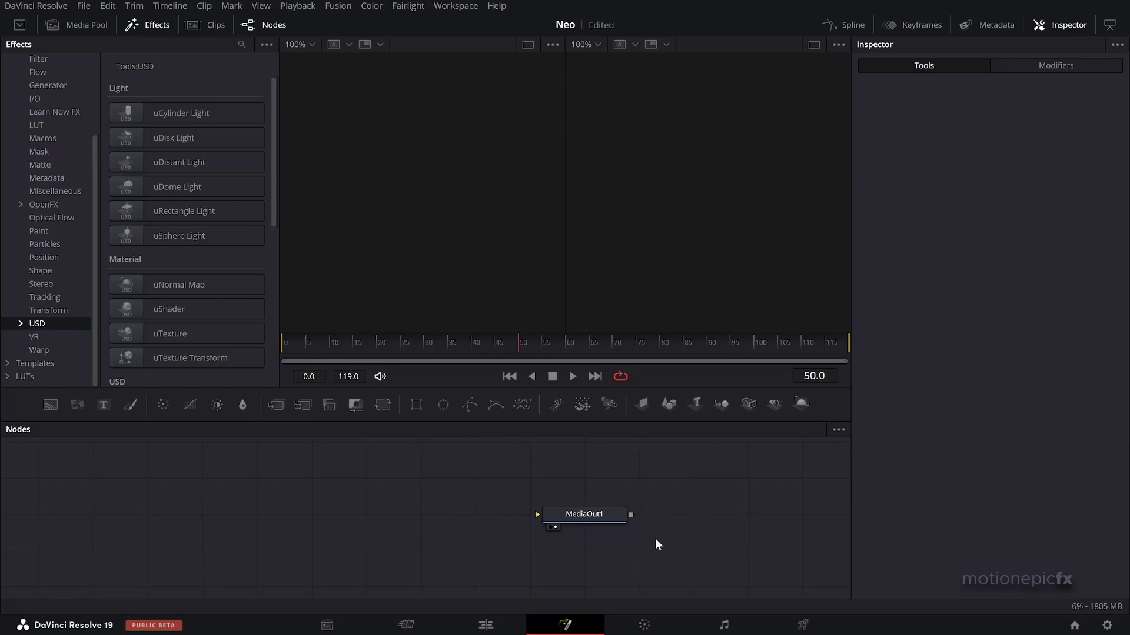
Switch to the browser and return to the Cs_assault model page on Sketchfab.
key(alt+Tab)
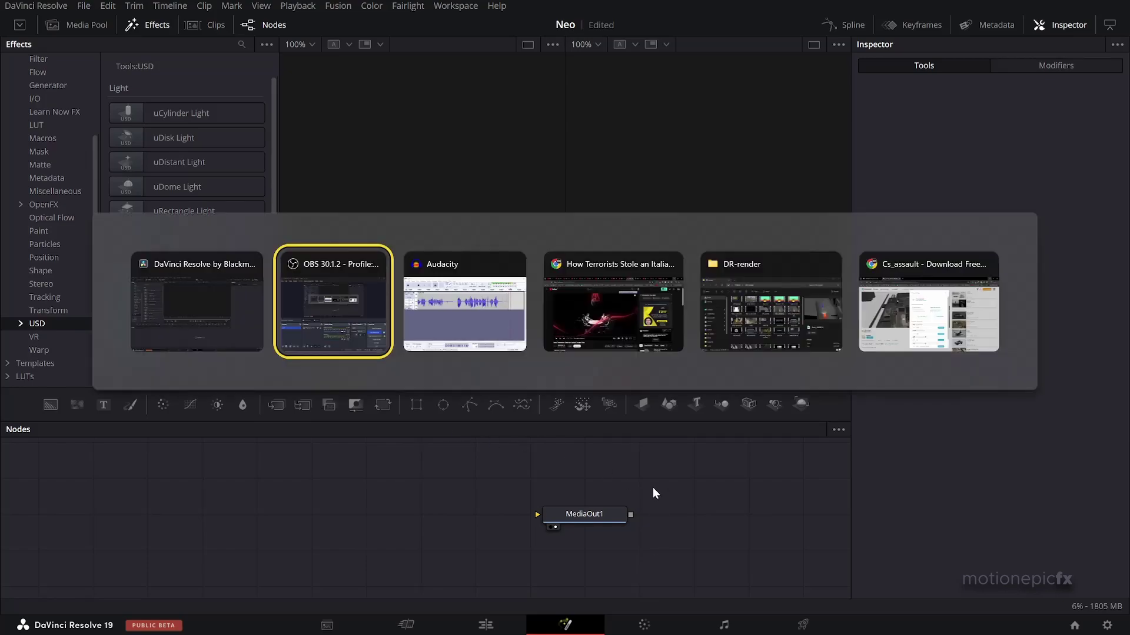
key(alt+Tab)
key(alt+Tab)
key(alt+Tab)
key(alt+Tab)
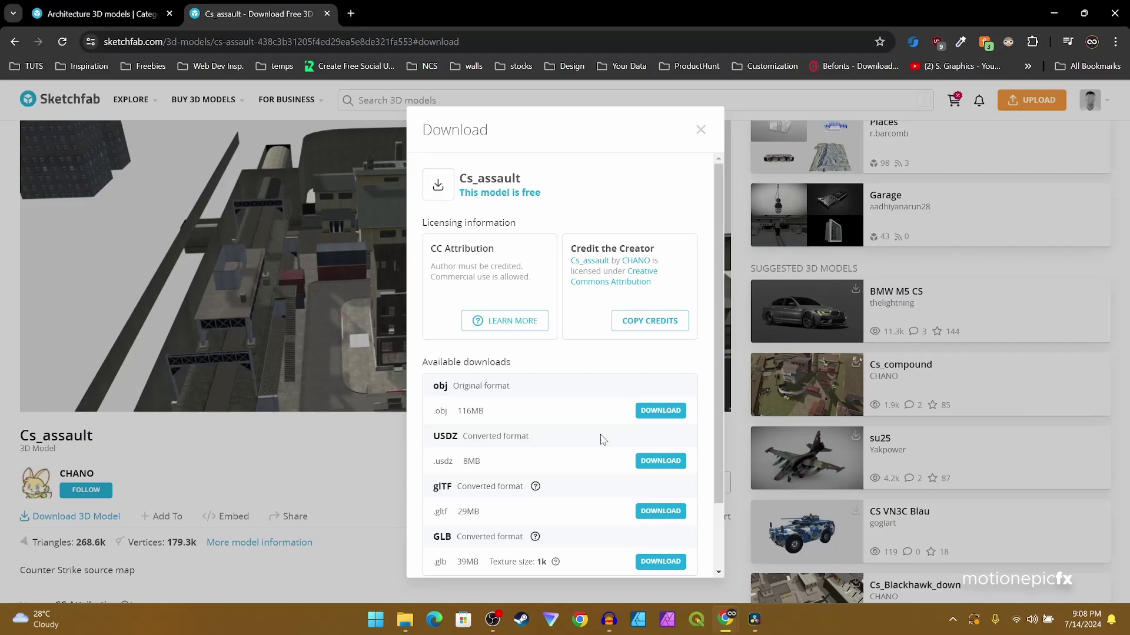
click(700, 130)
click(103, 15)
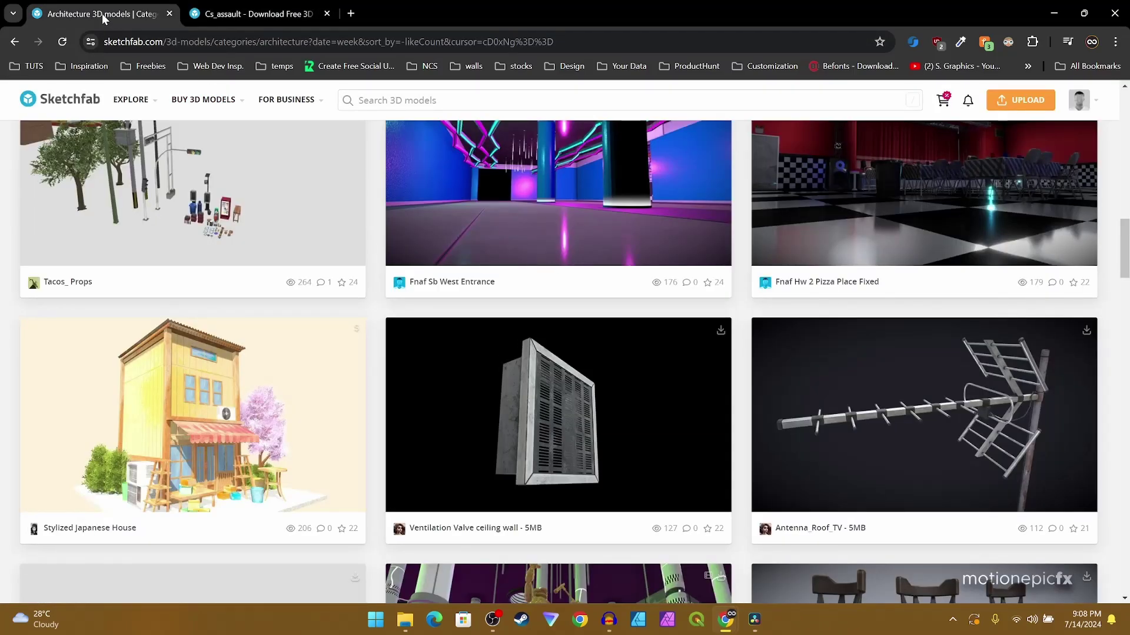
mouse_move(124, 105)
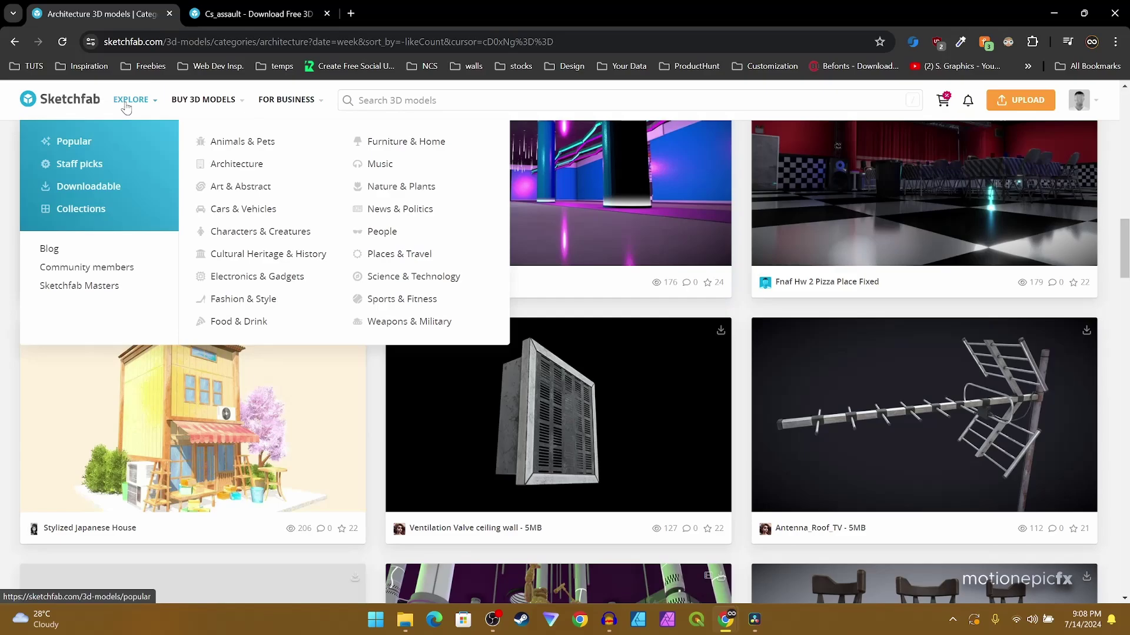
mouse_move(316, 95)
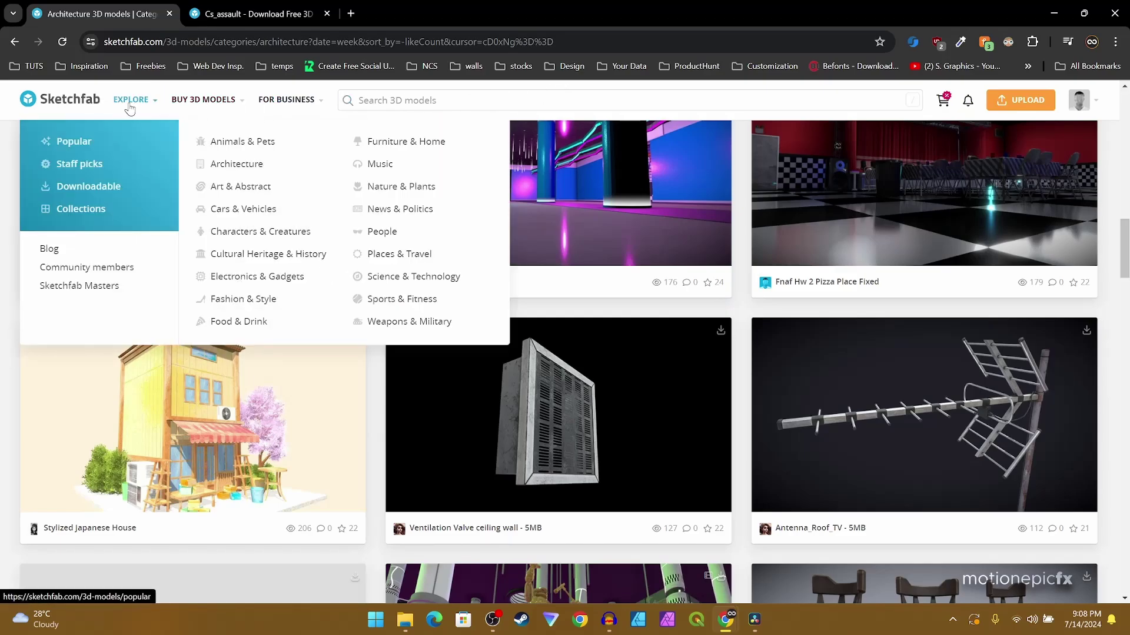
click(253, 14)
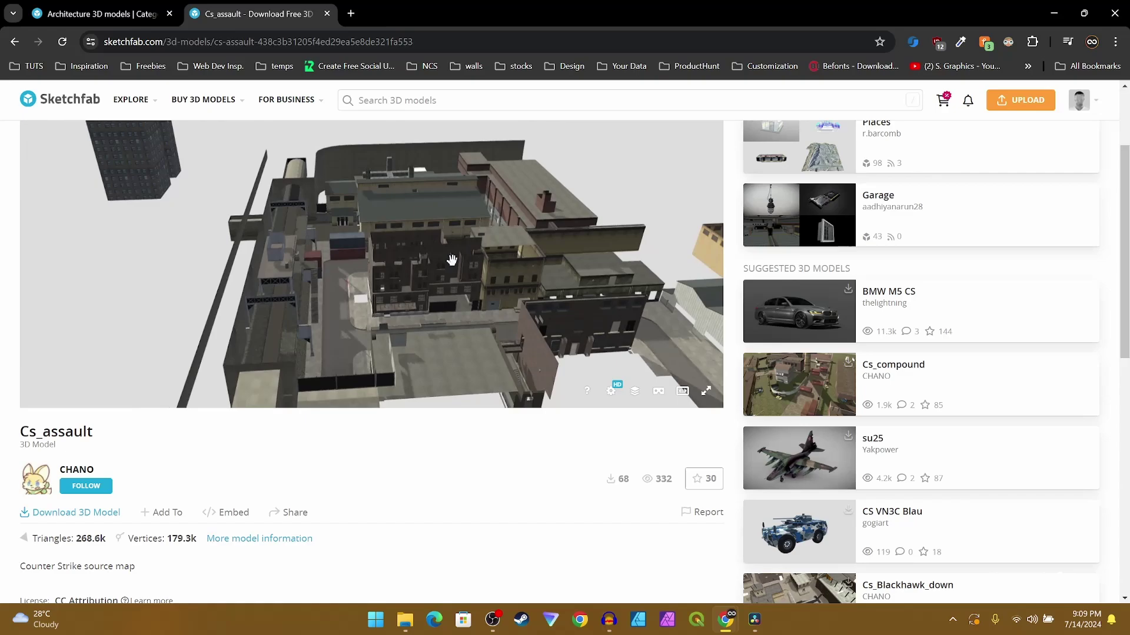
Download the Cs_assault model as .usdz and go back to DaVinci Resolve.
mouse_move(452, 259)
mouse_down()
mouse_move(424, 317)
mouse_move(411, 307)
mouse_move(513, 310)
mouse_up()
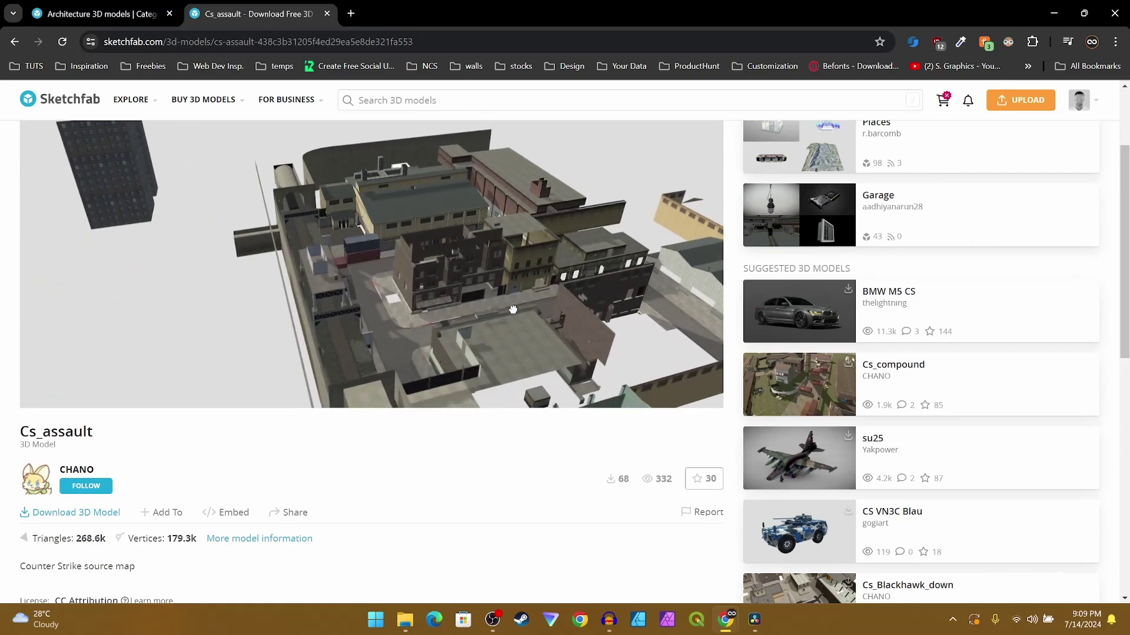
scroll(513, 310, up, 5)
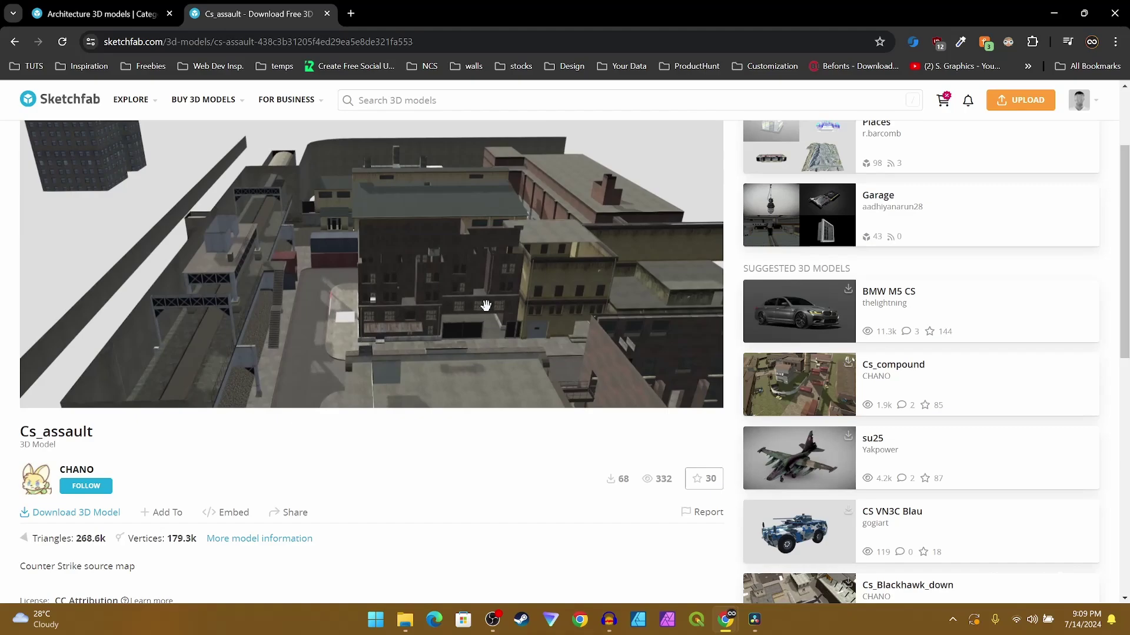
click(79, 513)
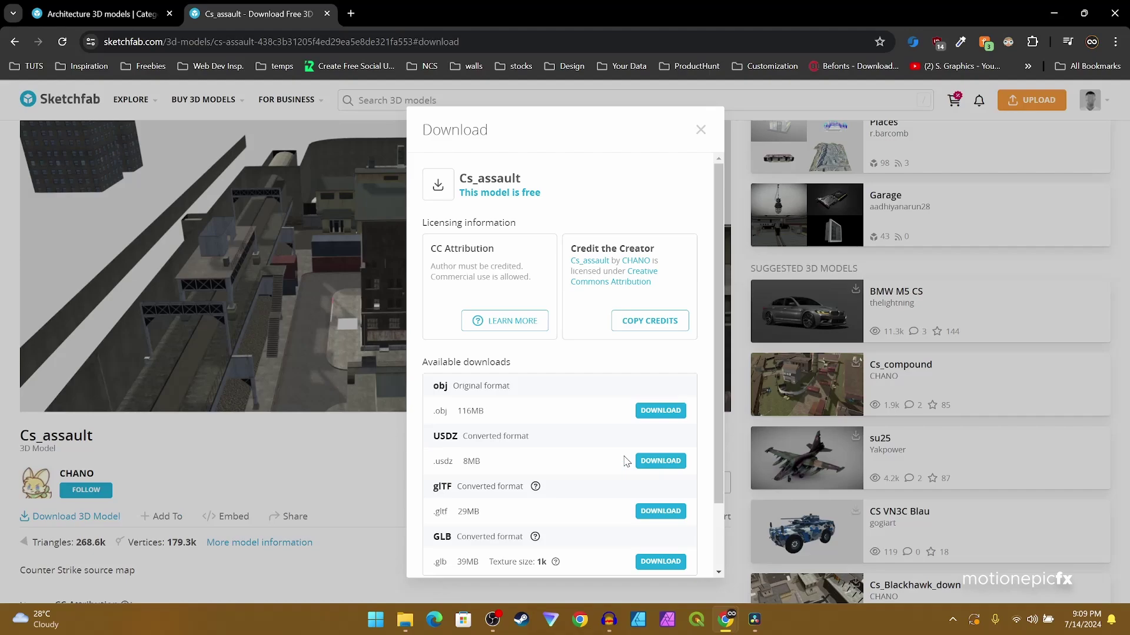
click(661, 462)
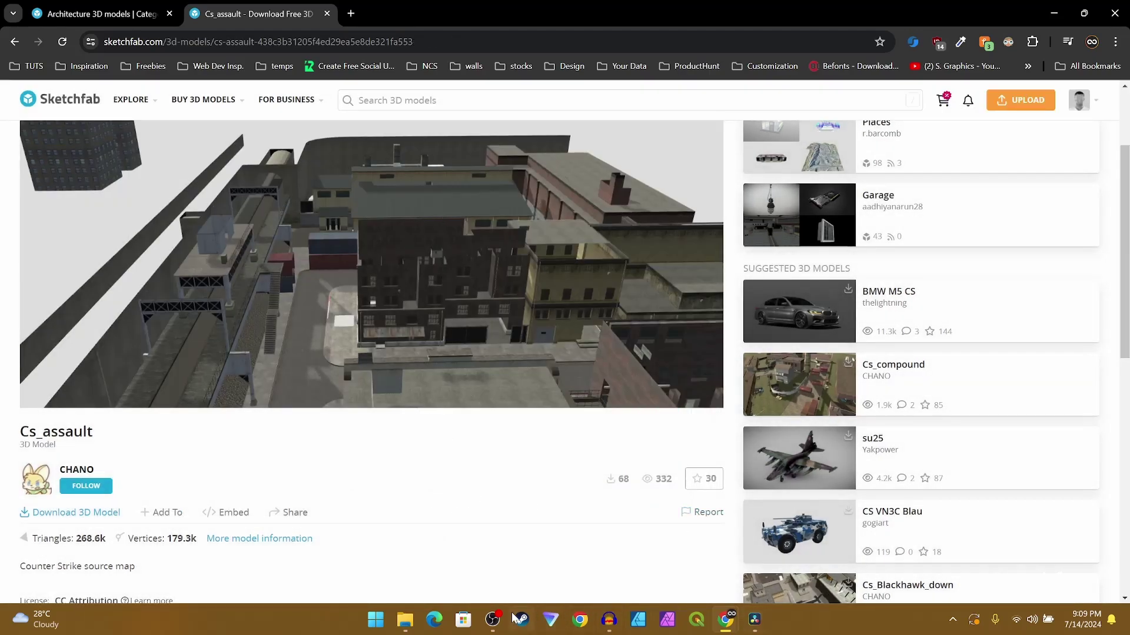
click(753, 619)
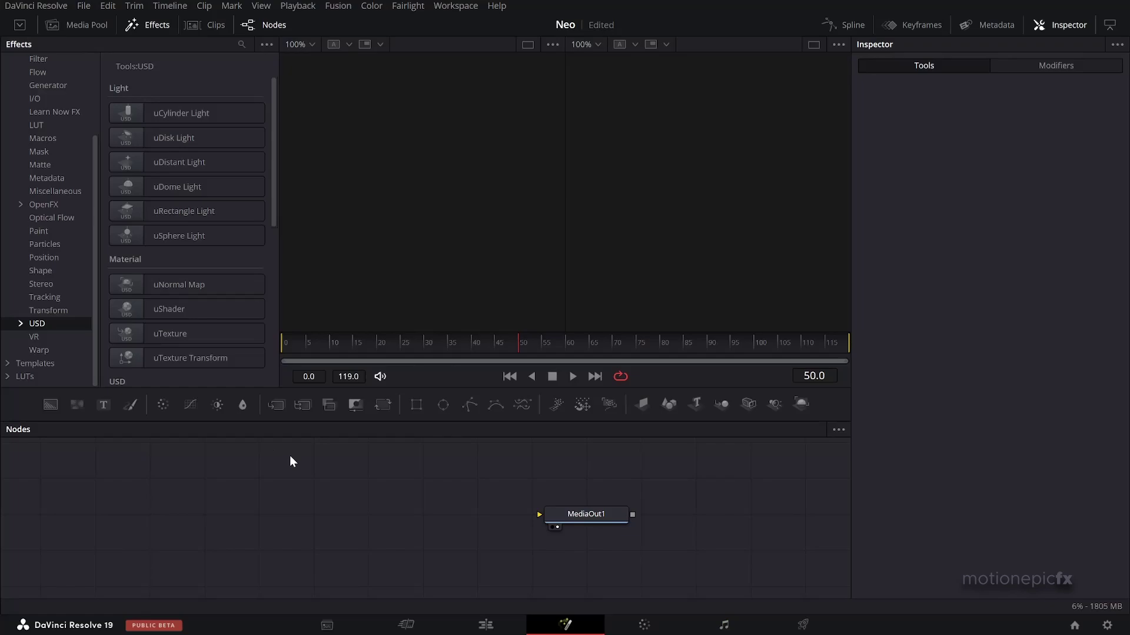
Add a uLoader node and load Cs_assault.usdz into it.
drag(273, 189, 276, 313)
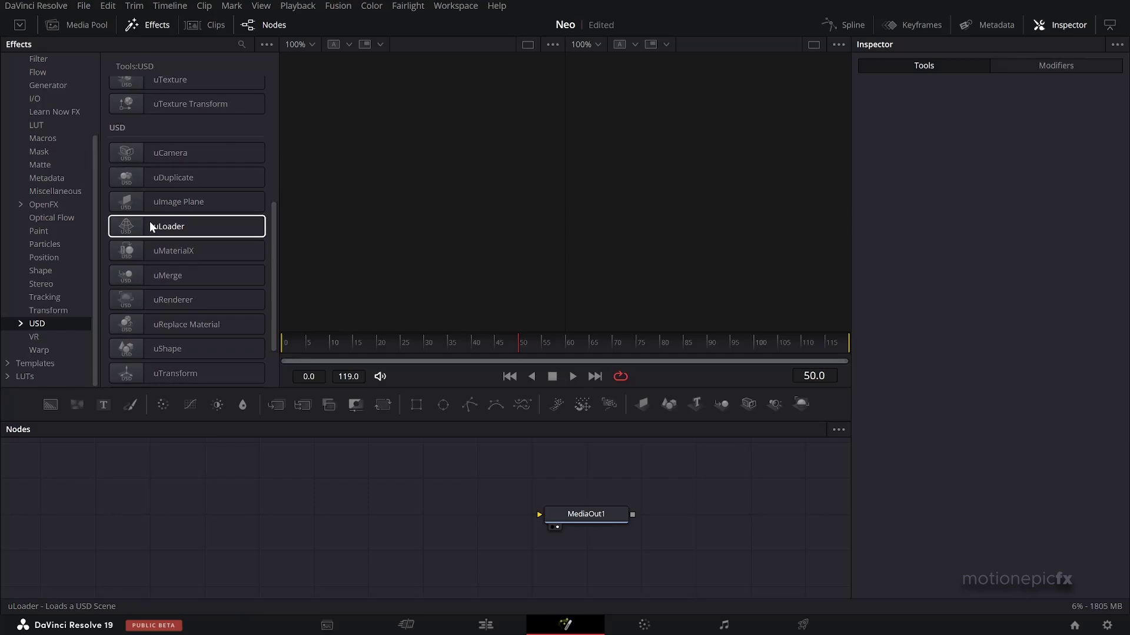
drag(149, 224, 269, 510)
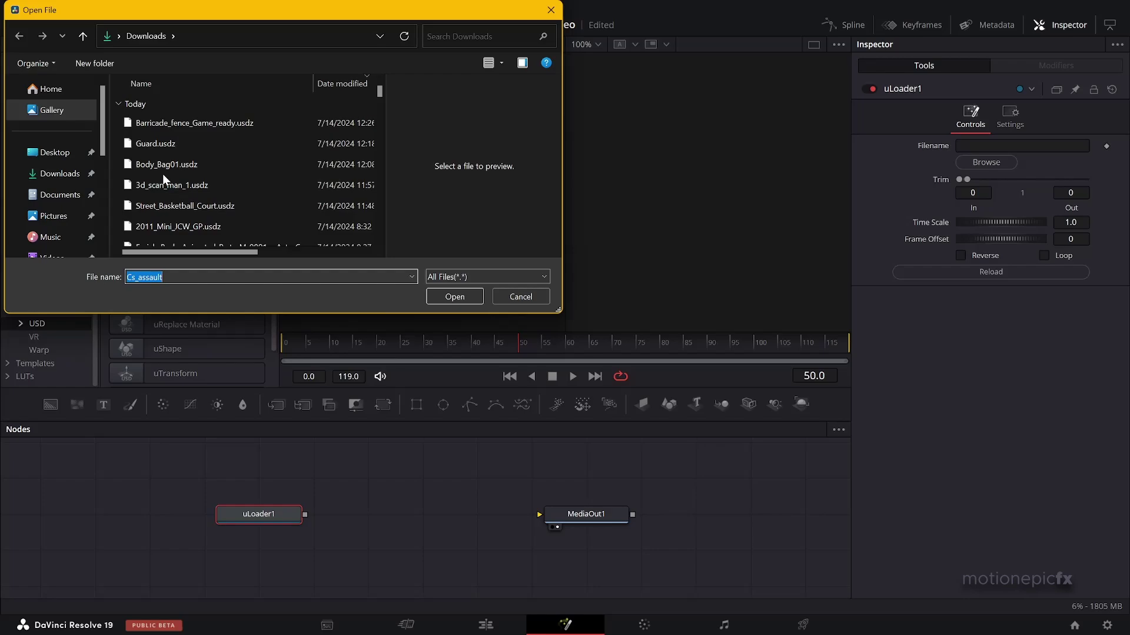
scroll(162, 174, down, 1)
click(161, 235)
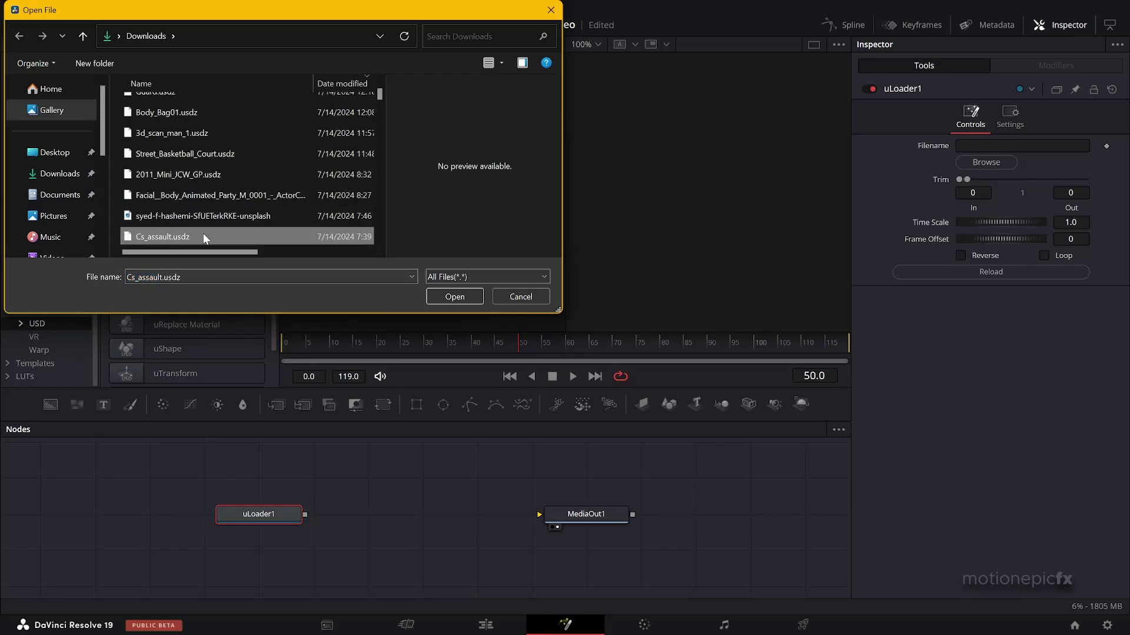
click(450, 296)
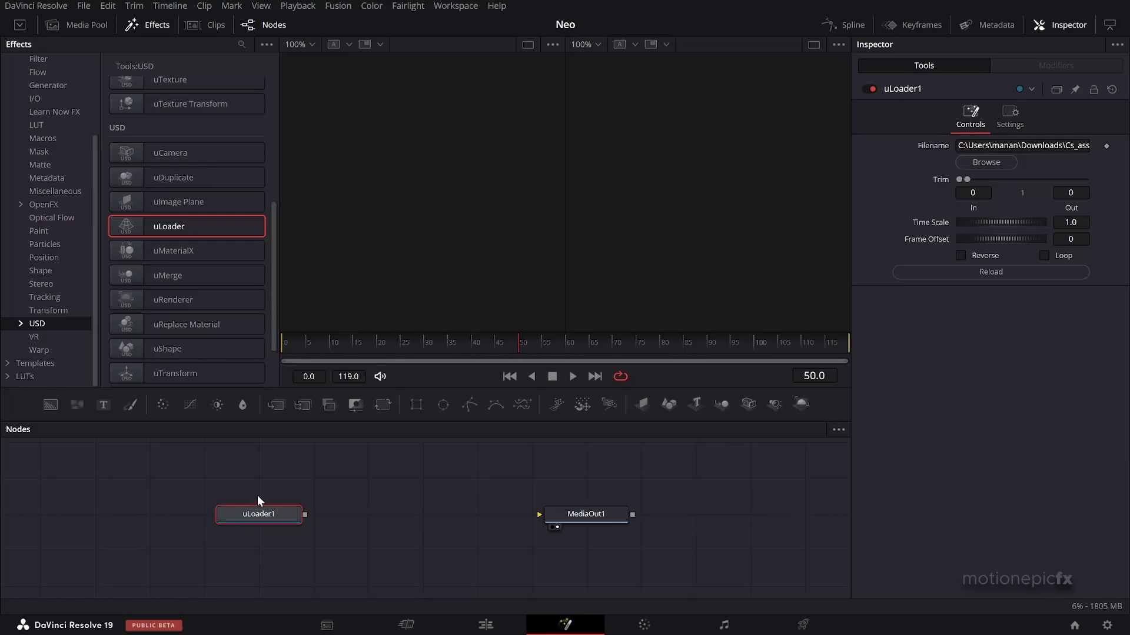
Add uRenderer1 after the loader and show its render in a single large viewer.
click(170, 301)
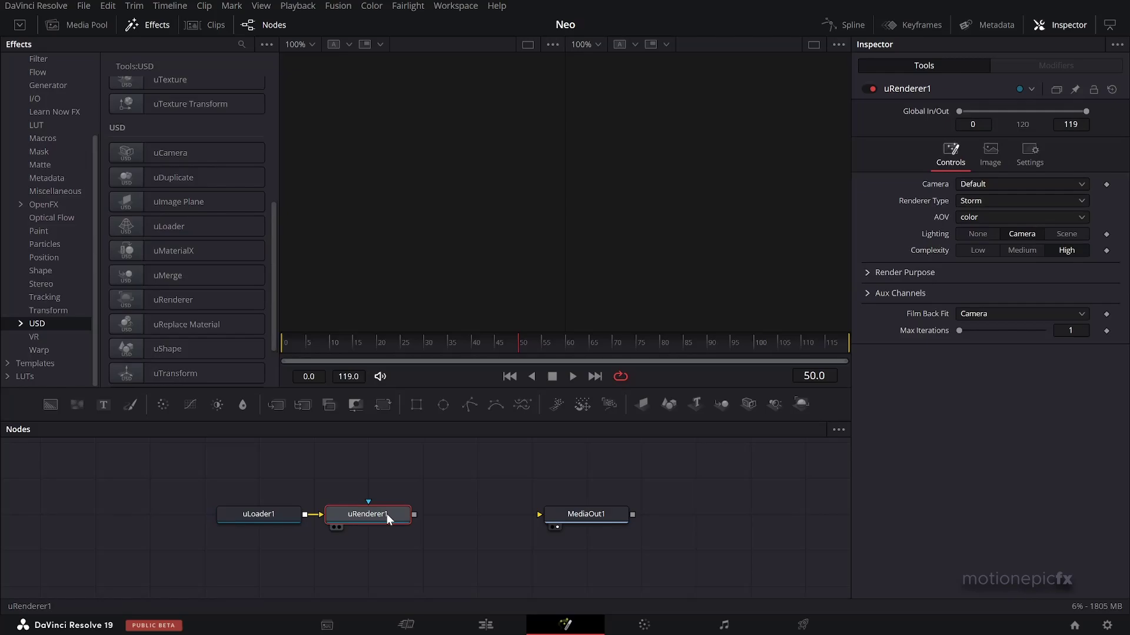
key(2)
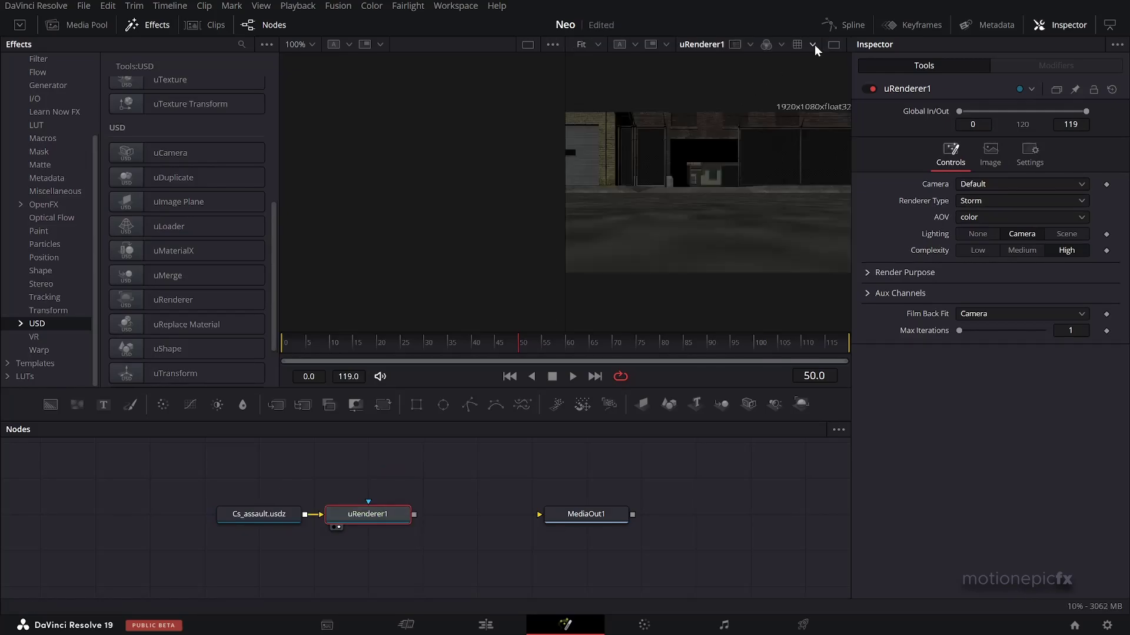
click(833, 46)
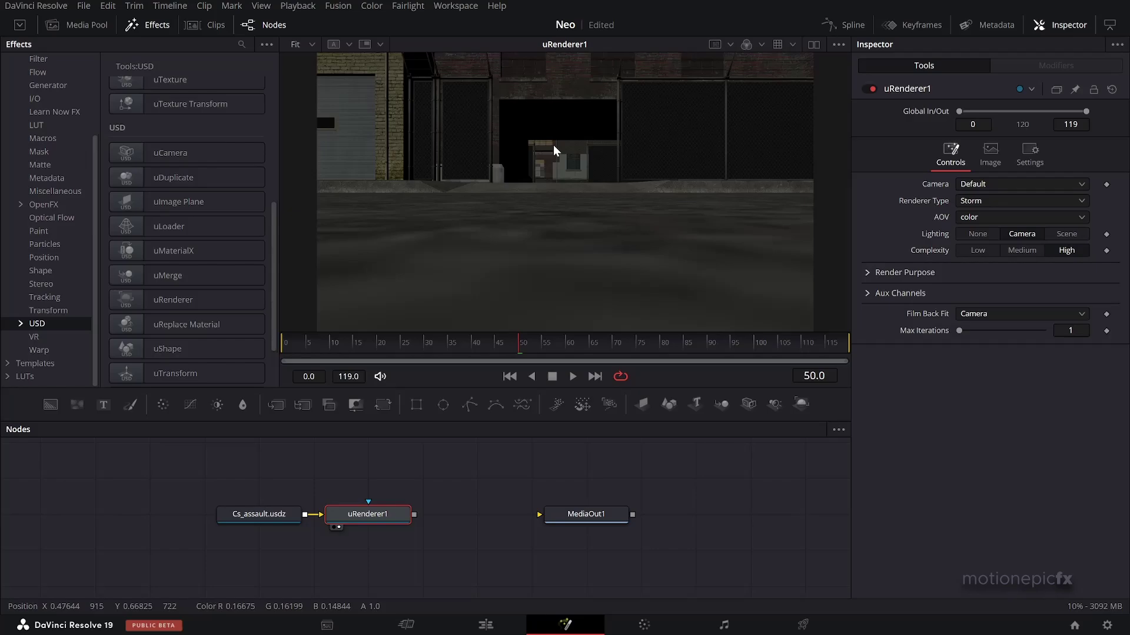
click(392, 560)
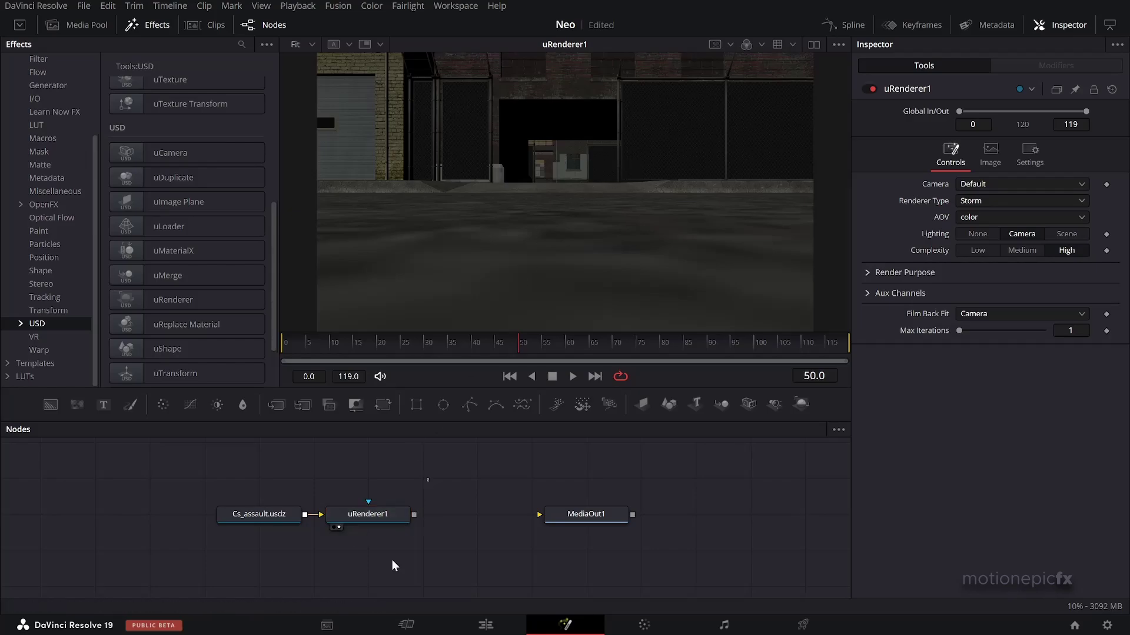
scroll(382, 583, down, 1)
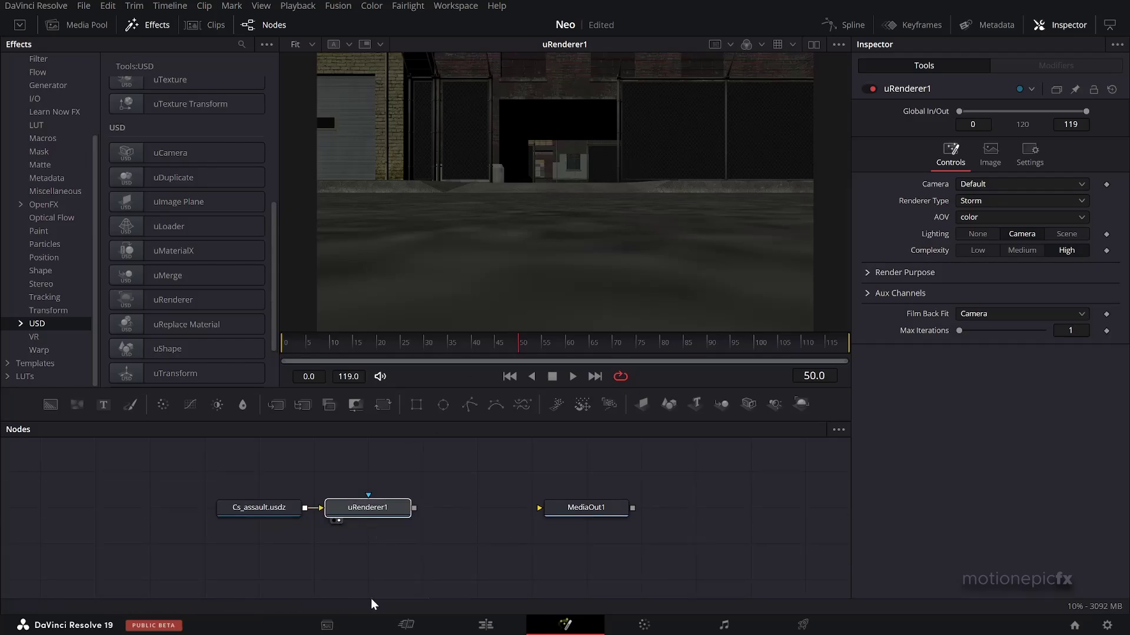
Swap uRenderer1 for uCamera1 merged via uMerge1, then add and view a renderer after uMerge1.
key(ctrl+z)
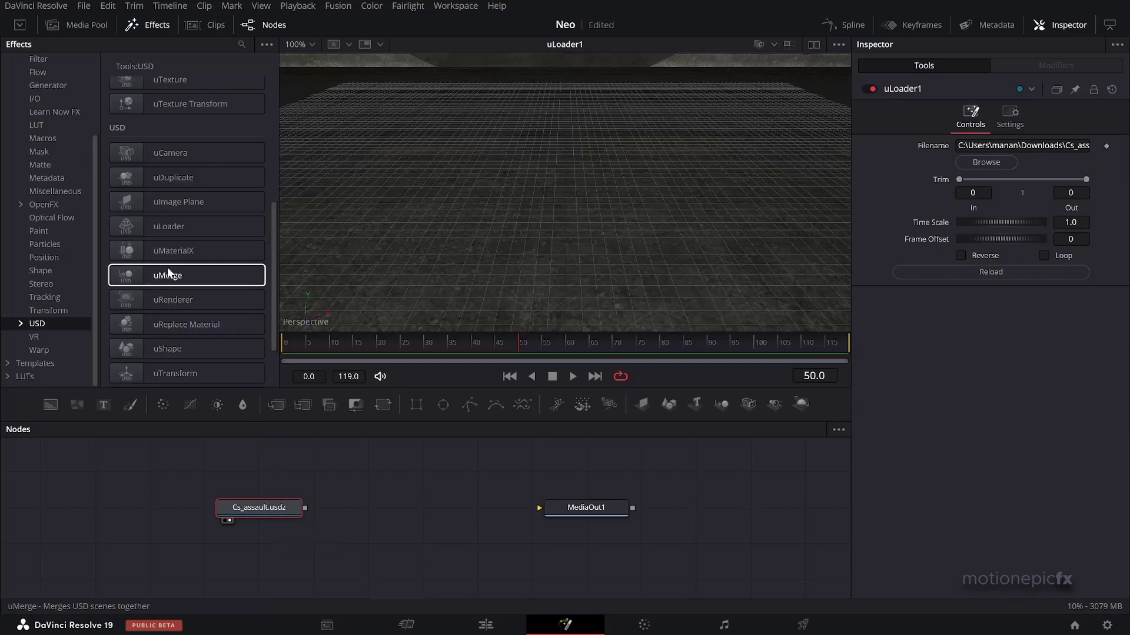
click(165, 152)
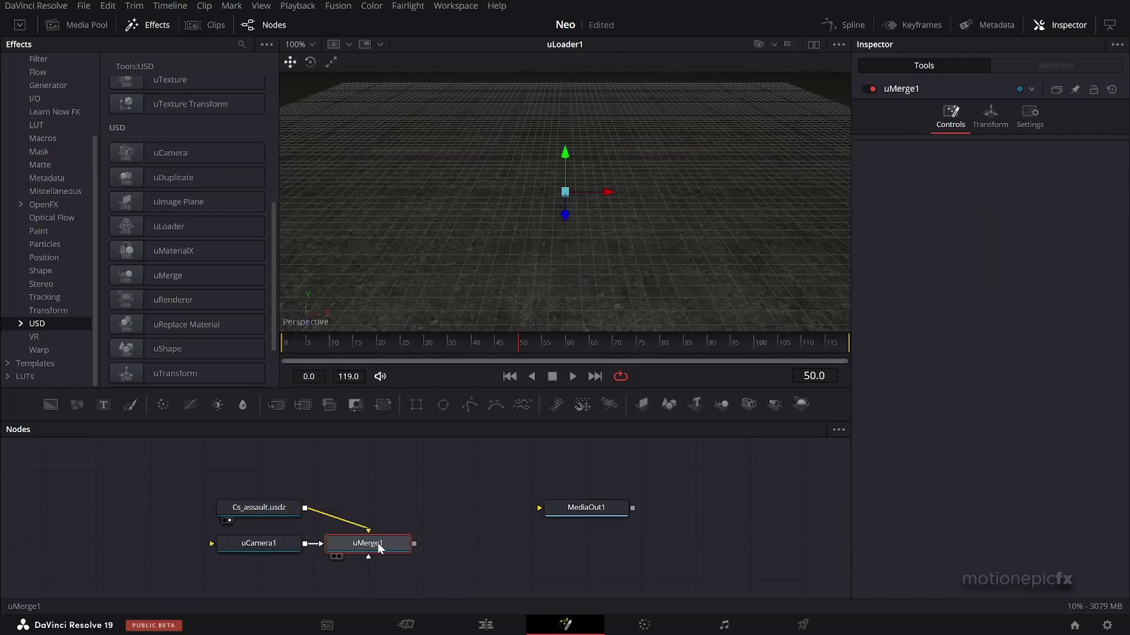
drag(594, 508, 649, 543)
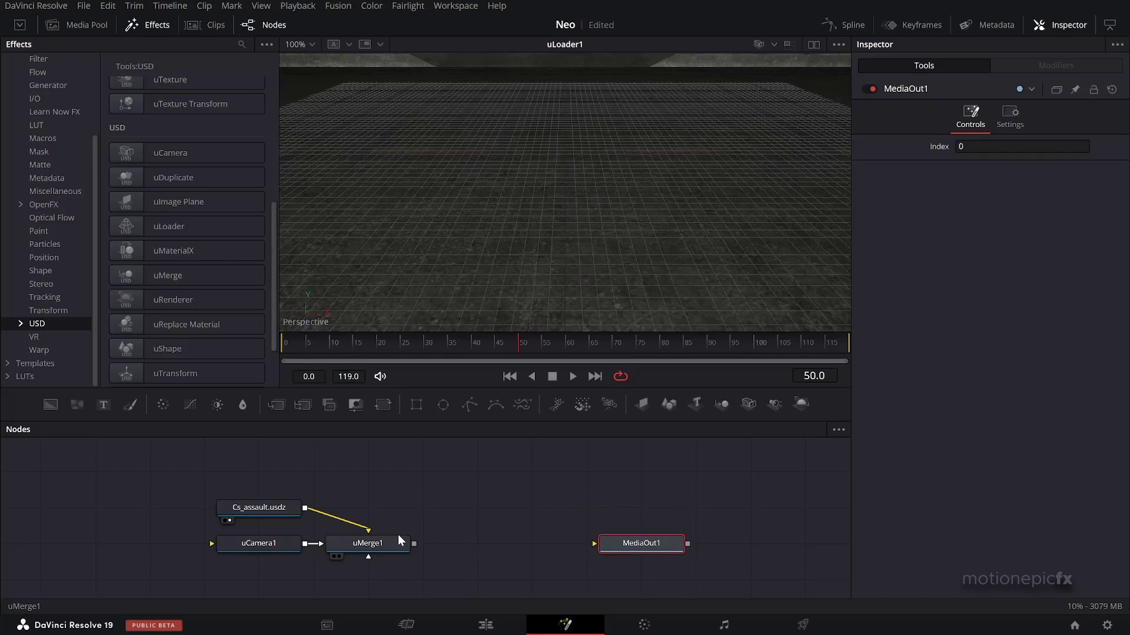
click(377, 552)
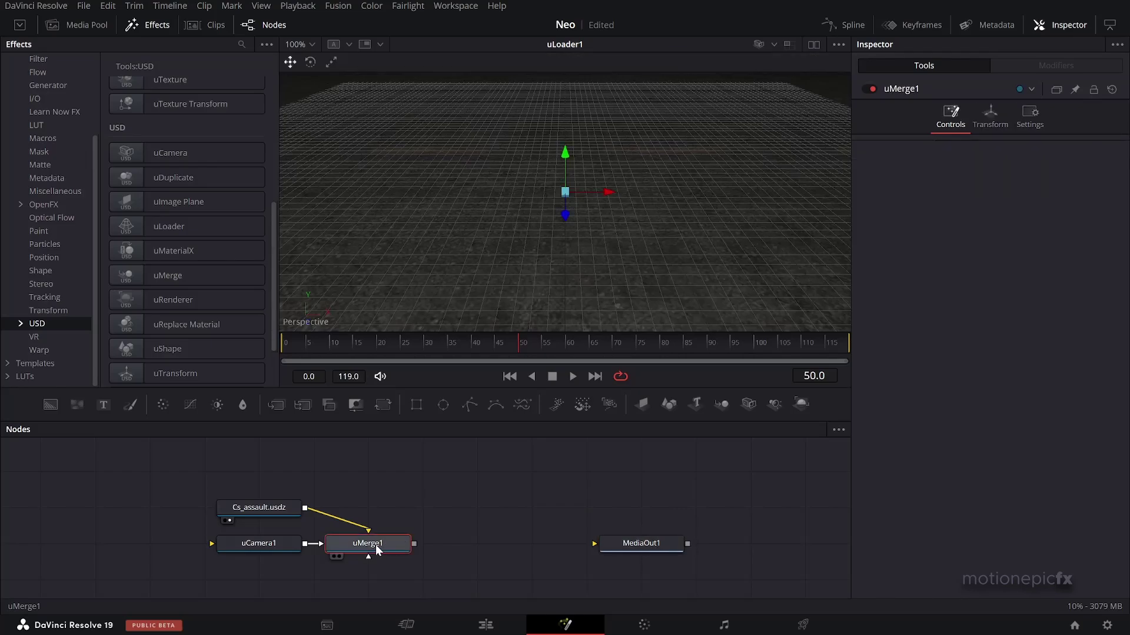
click(174, 302)
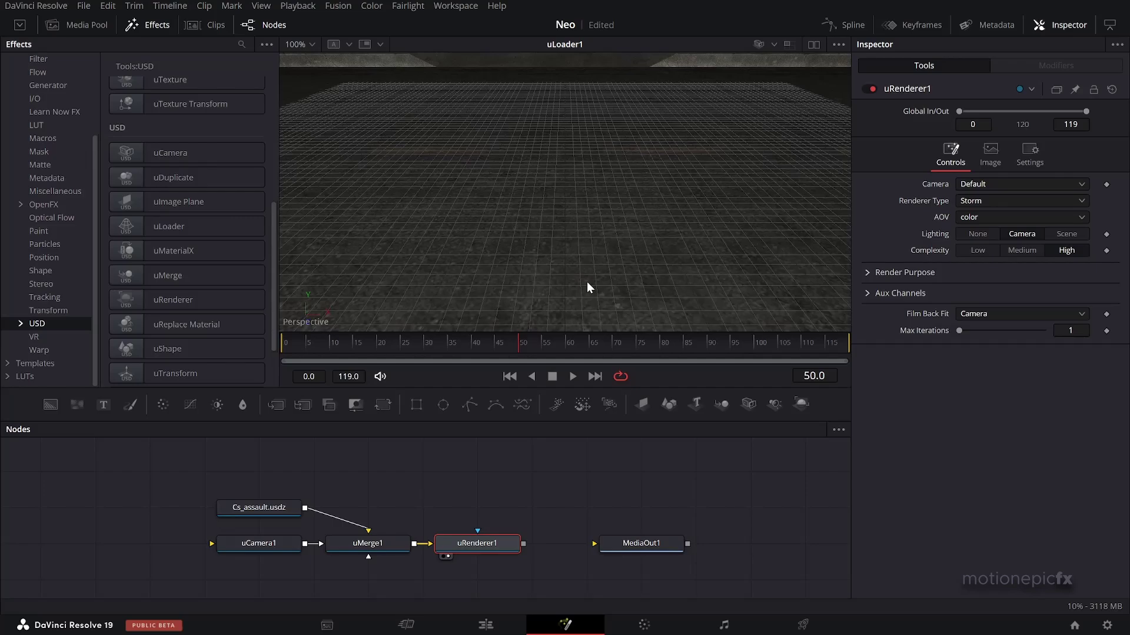
key(1)
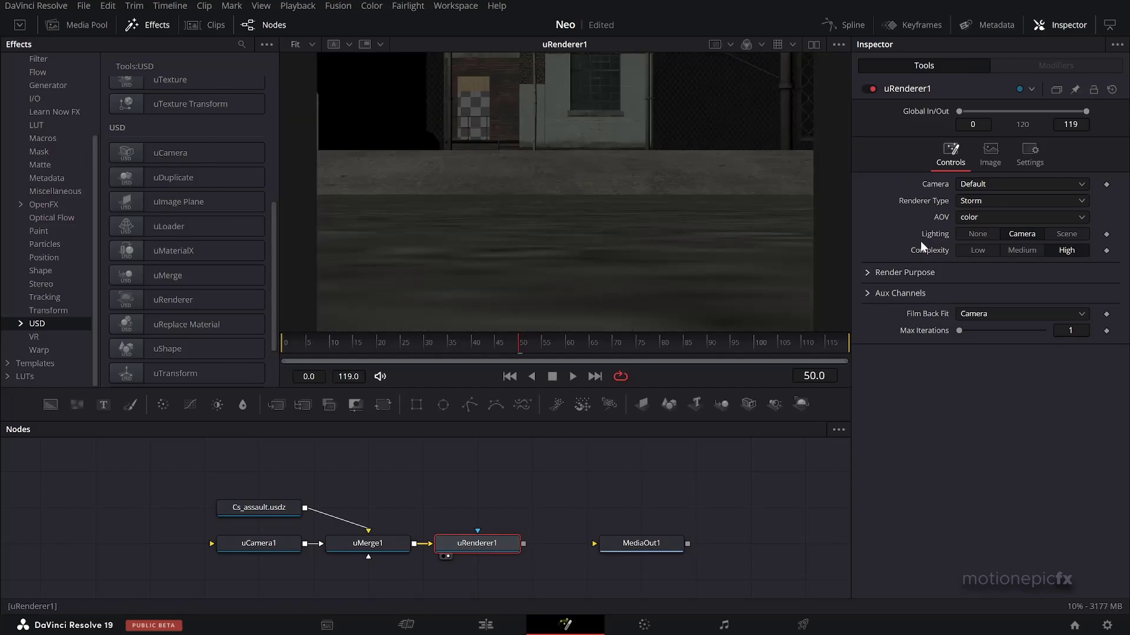
Set uRenderer1's Camera to uCamera1 and its Lighting to Scene.
click(968, 185)
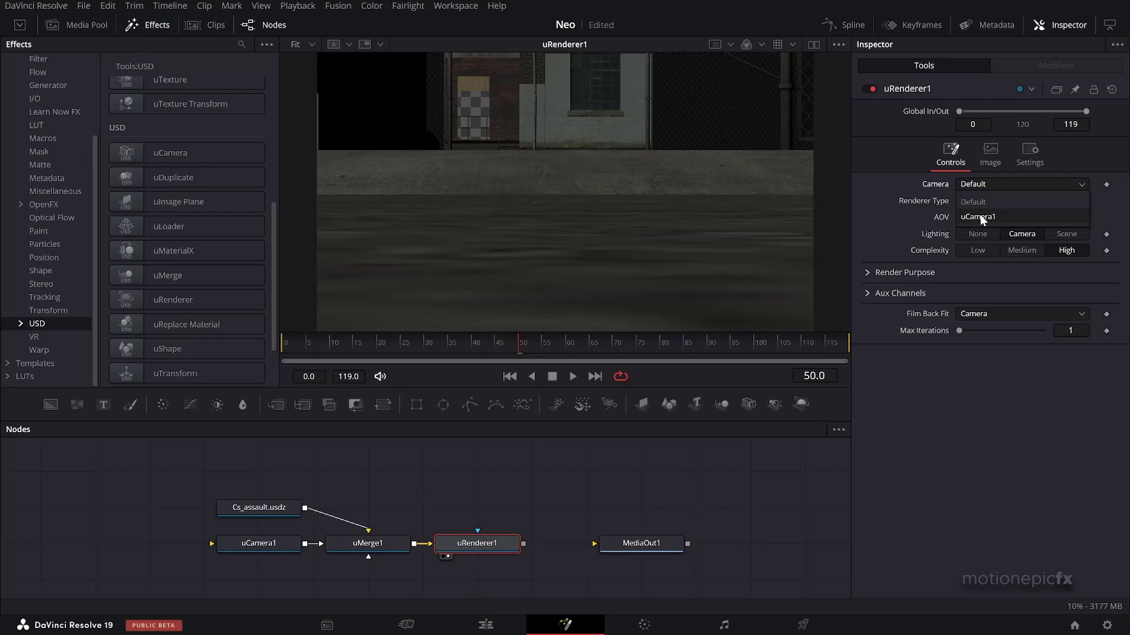
click(982, 218)
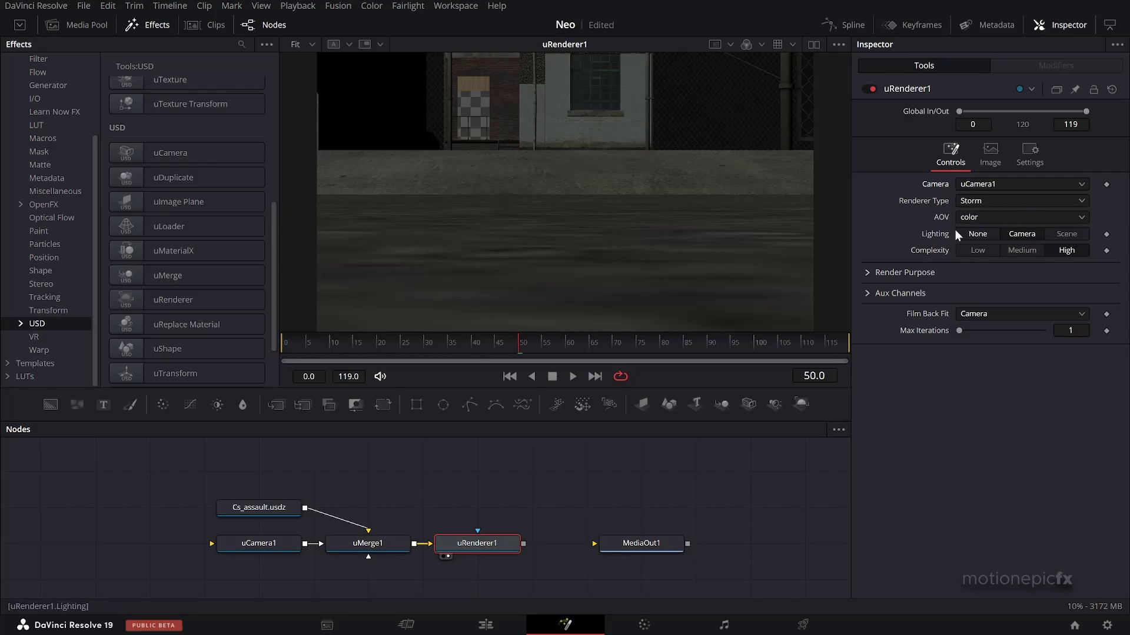
click(1066, 234)
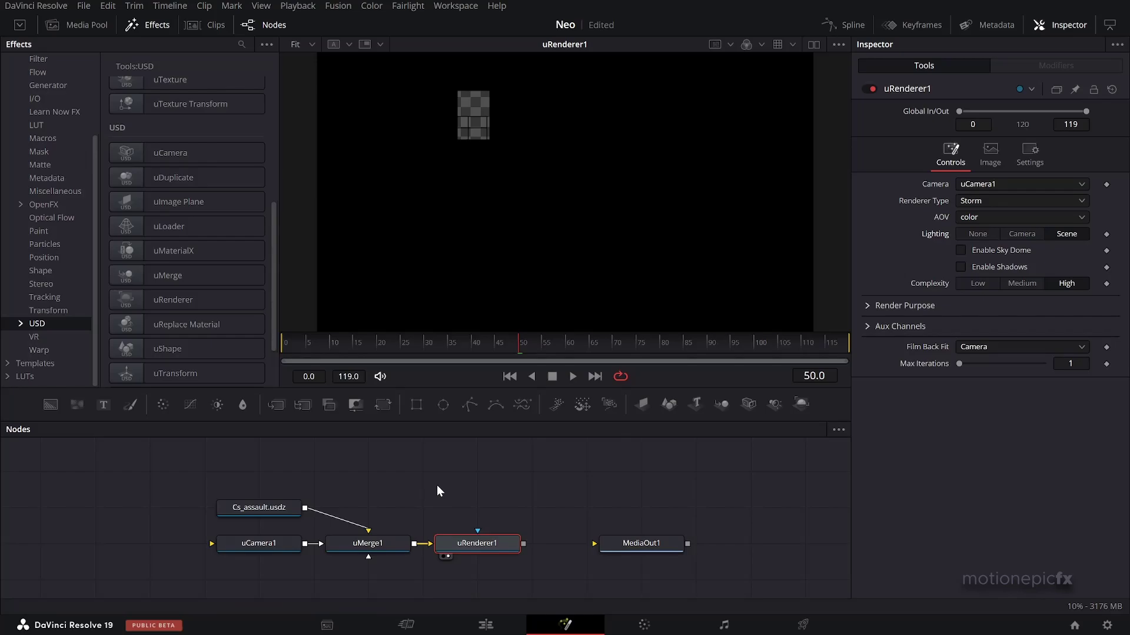
Connect a uSphereLight1 node to uMerge1 and set its Translation Y to 0.493.
drag(275, 277, 282, 185)
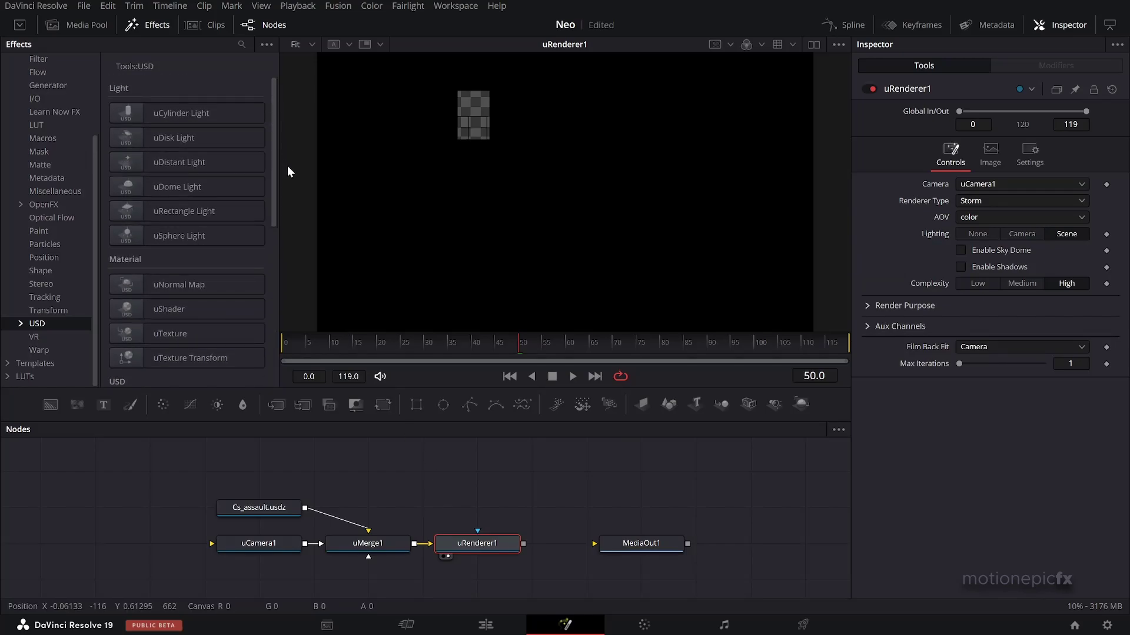
drag(167, 232, 371, 549)
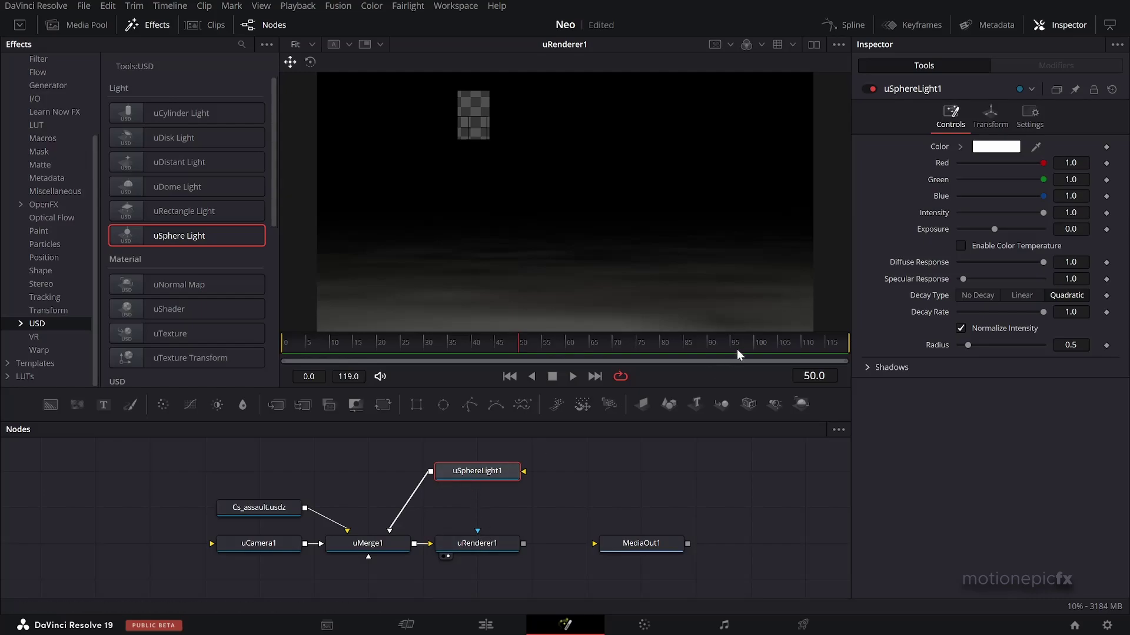
click(986, 116)
drag(979, 177, 948, 178)
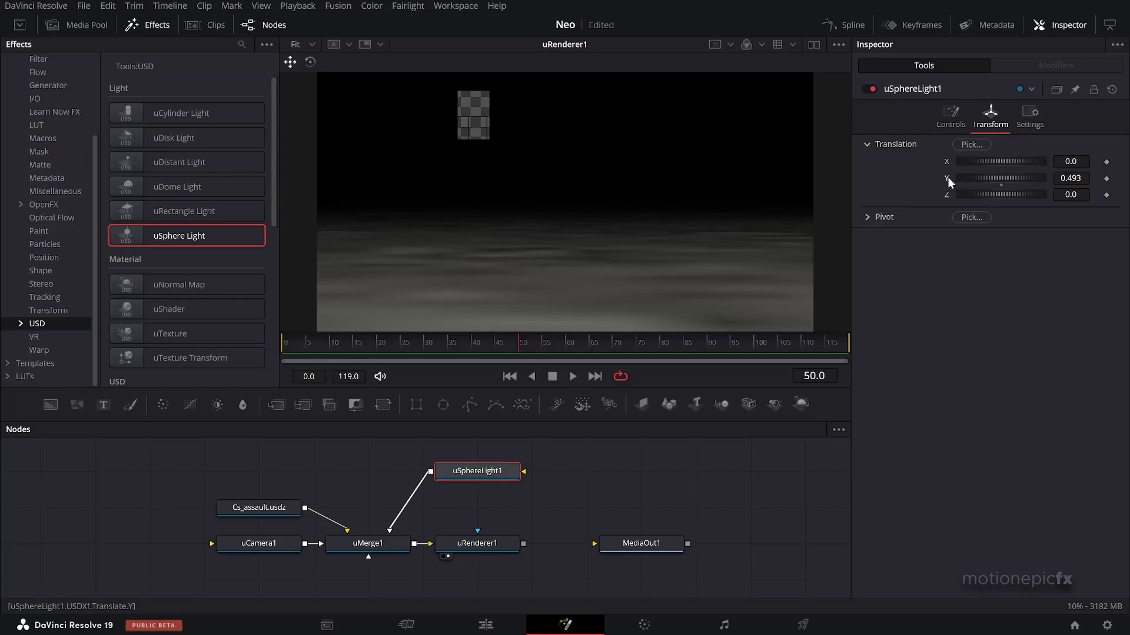
Insert a uTransform1 node after Cs_assault.usdz and view the uMerge1 3D scene.
click(258, 507)
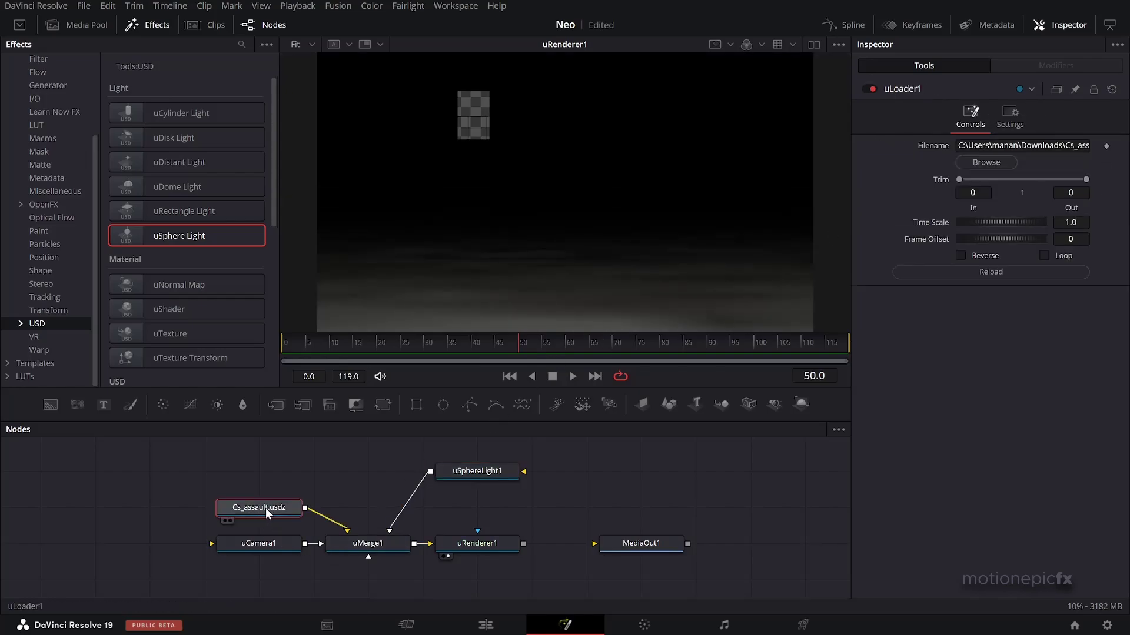
key(shift+space)
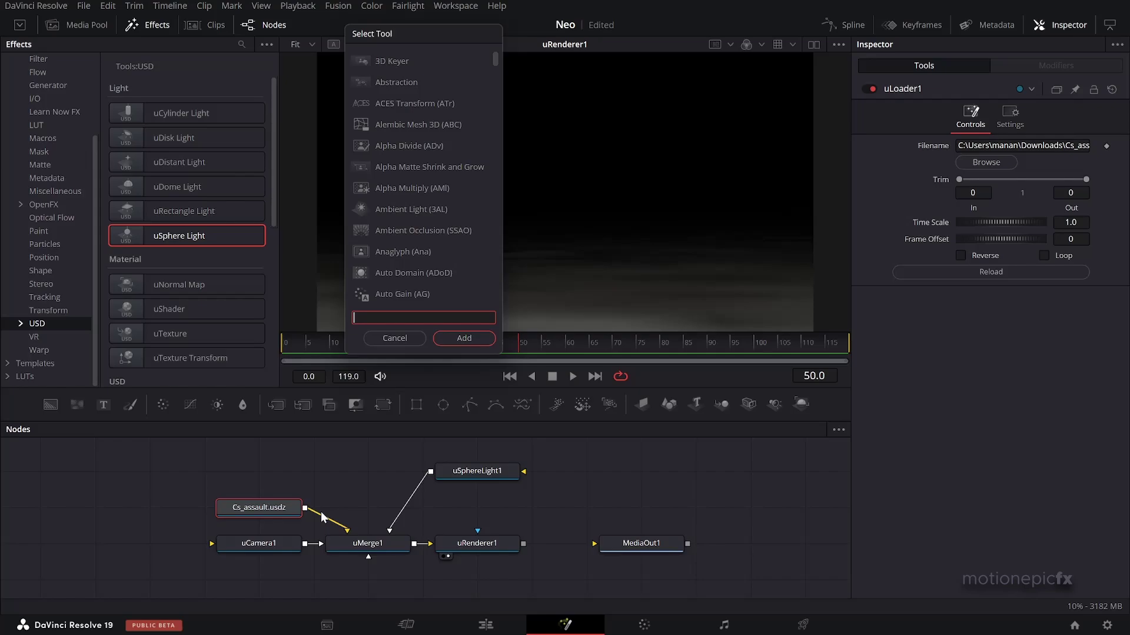
text(utr)
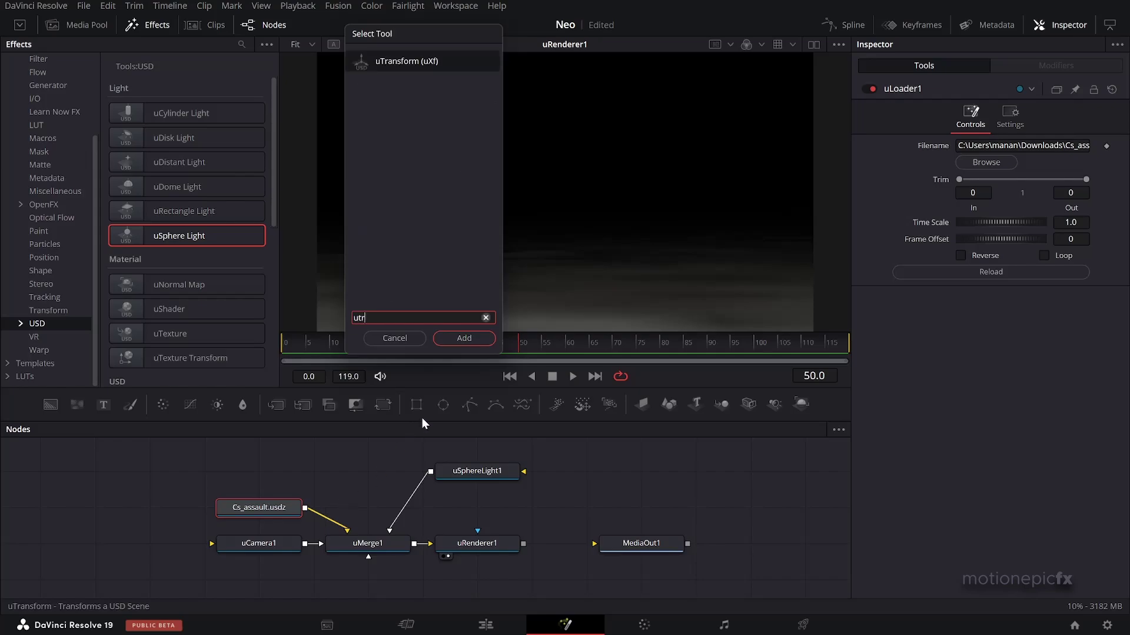
click(463, 338)
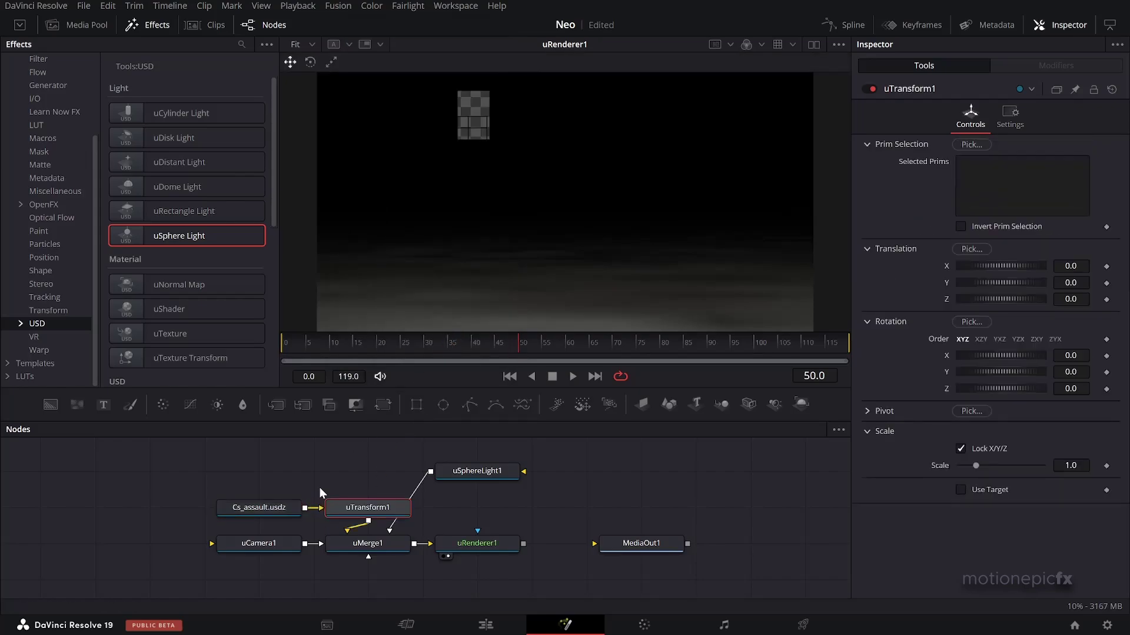
click(380, 549)
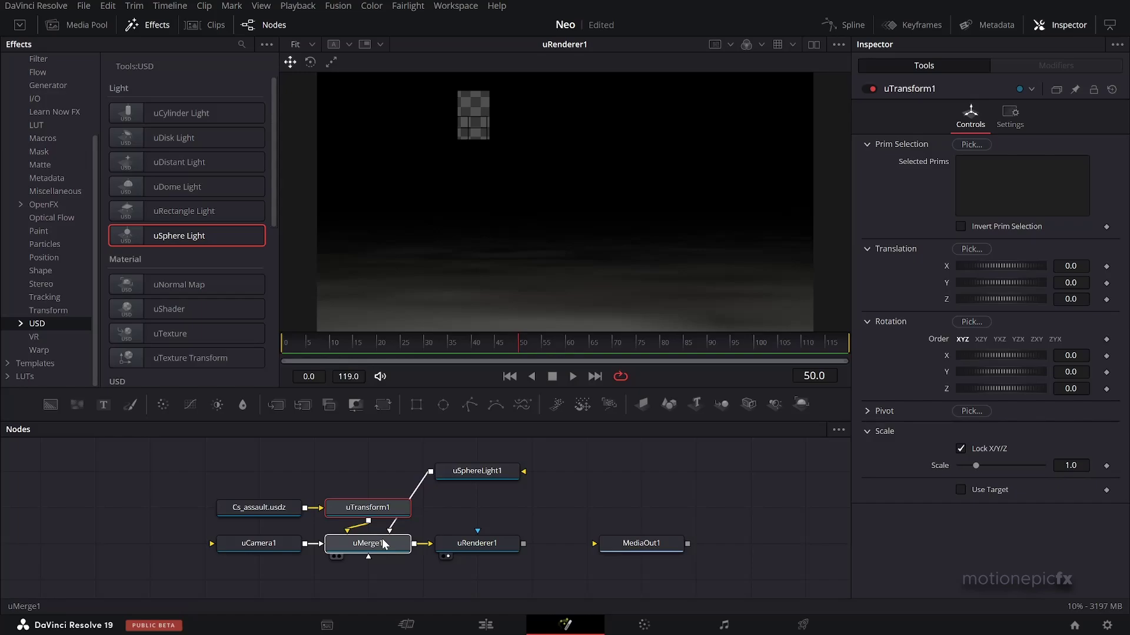
key(1)
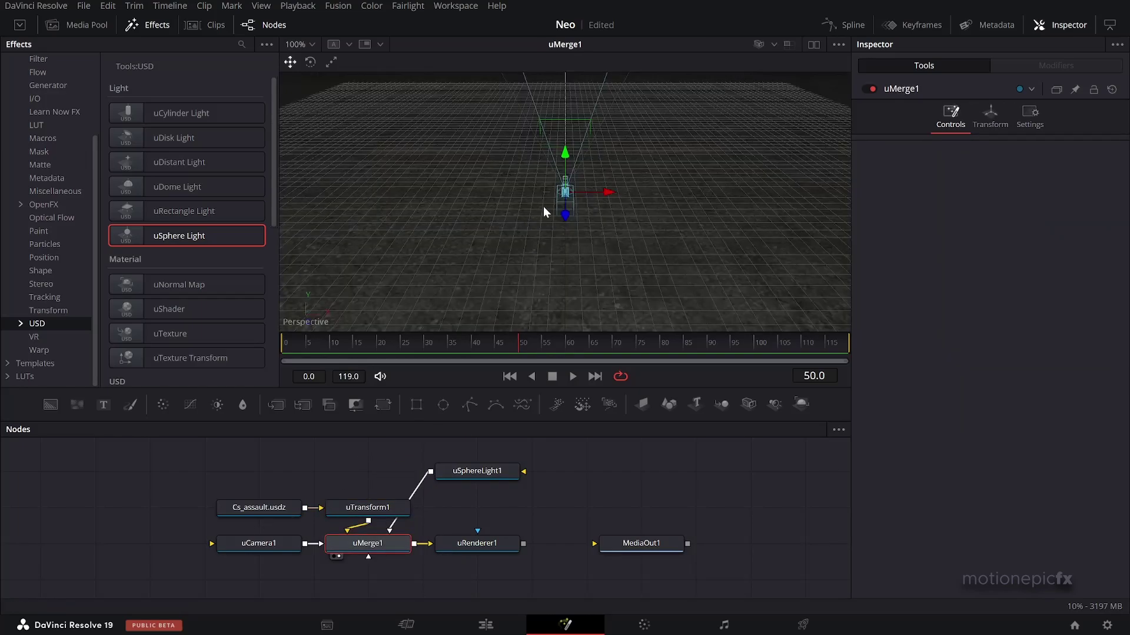
scroll(528, 186, down, 10)
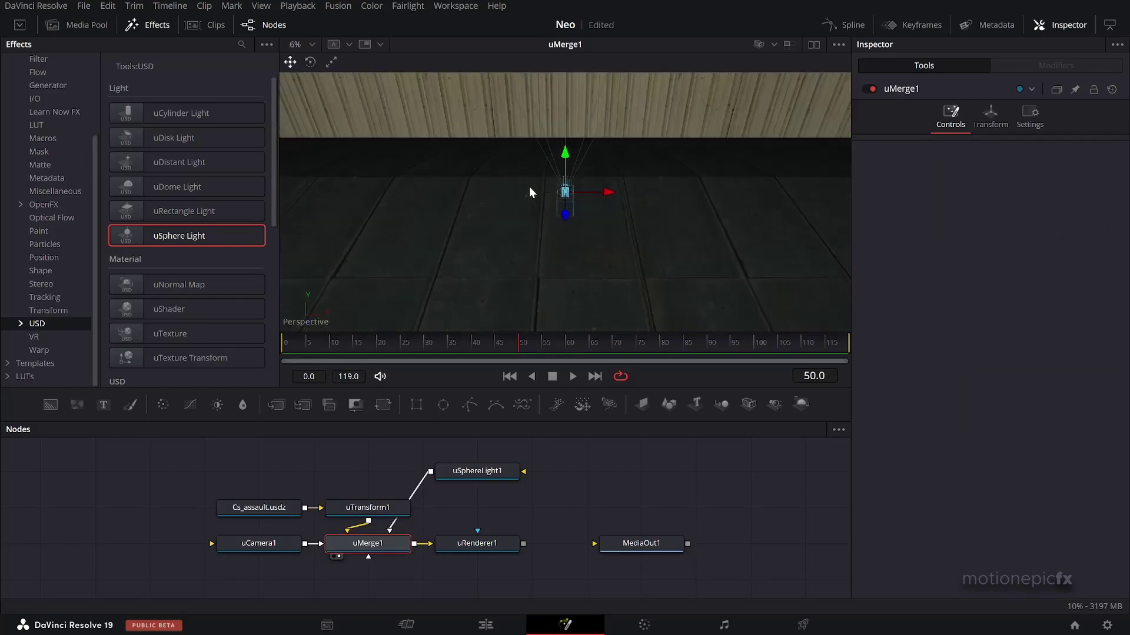
scroll(528, 192, down, 3)
drag(528, 190, 597, 185)
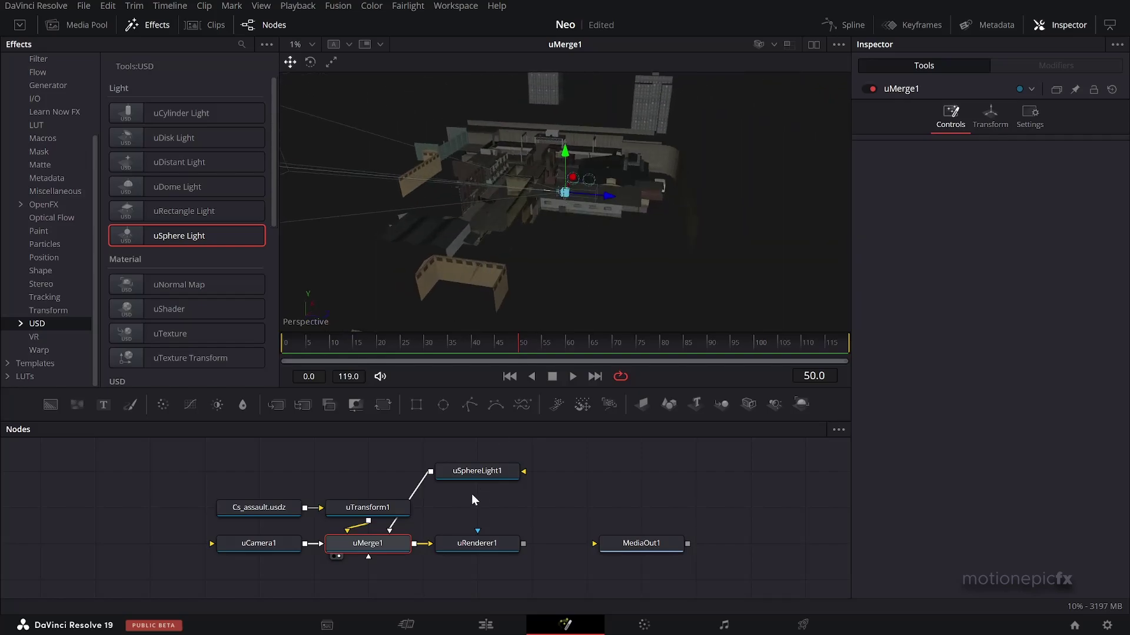
Set uTransform1's Scale to 0.006 and zoom in on the city model.
click(363, 512)
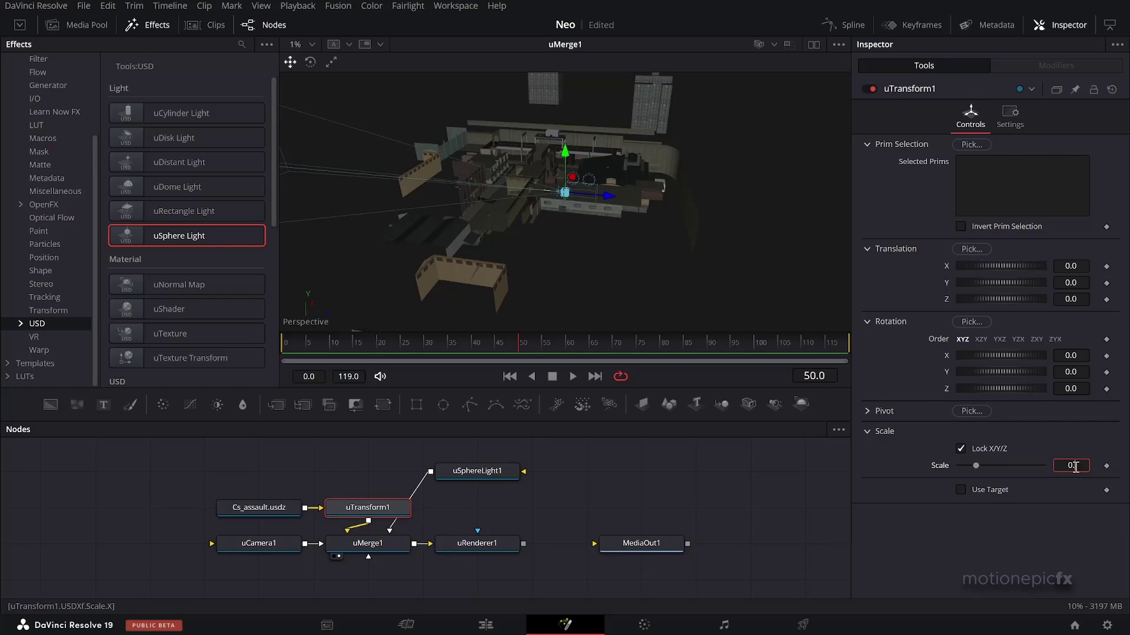
key(Tab)
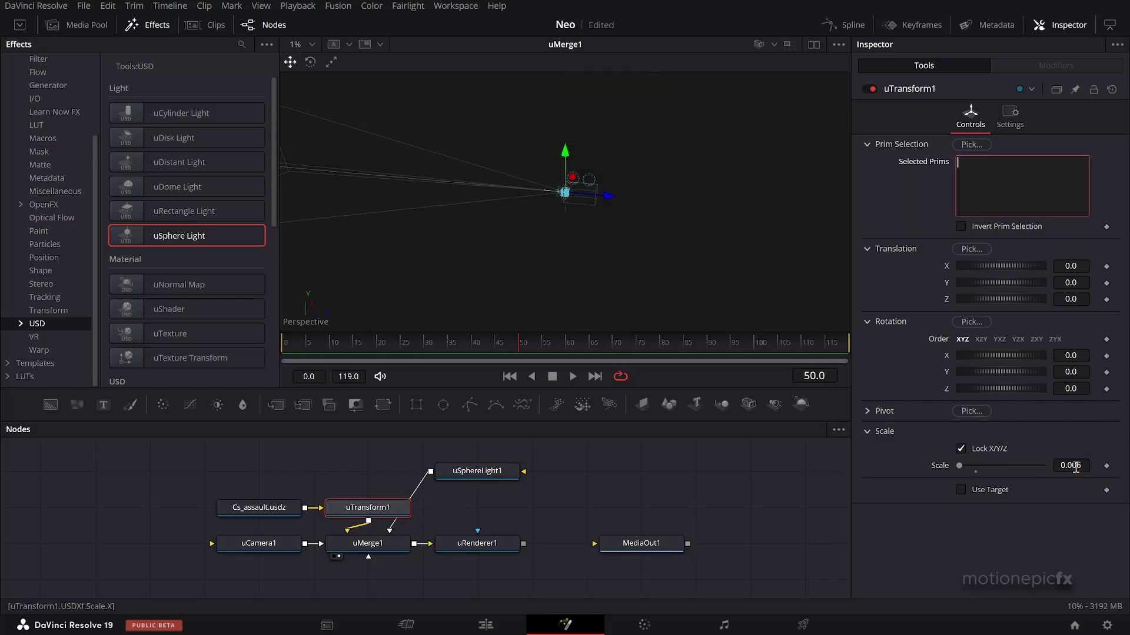
scroll(565, 190, up, 10)
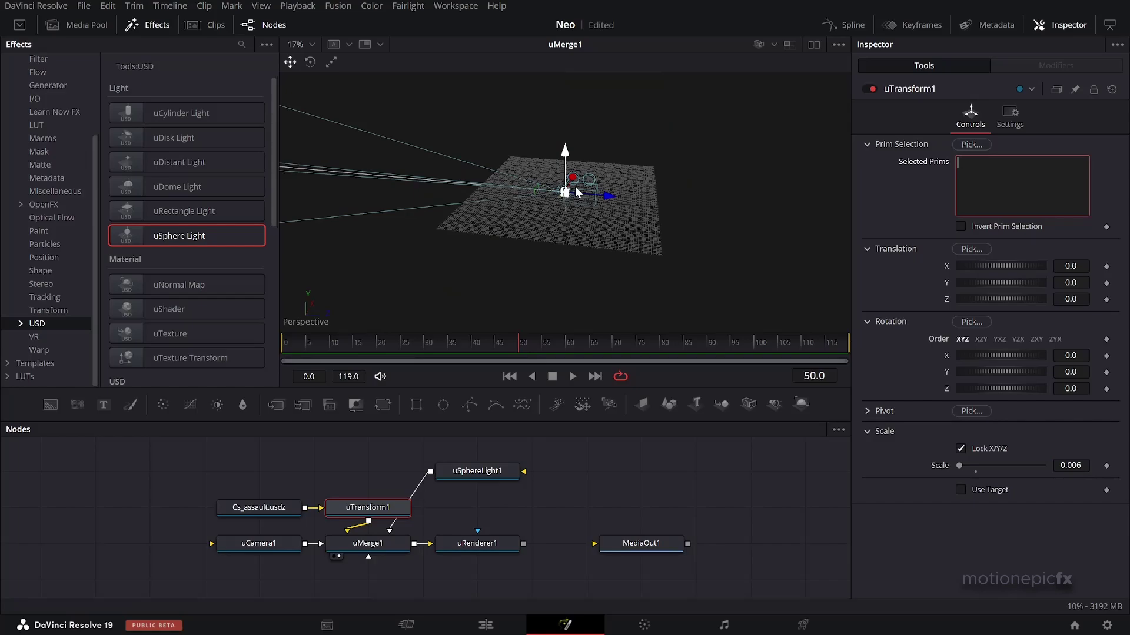
scroll(557, 190, up, 4)
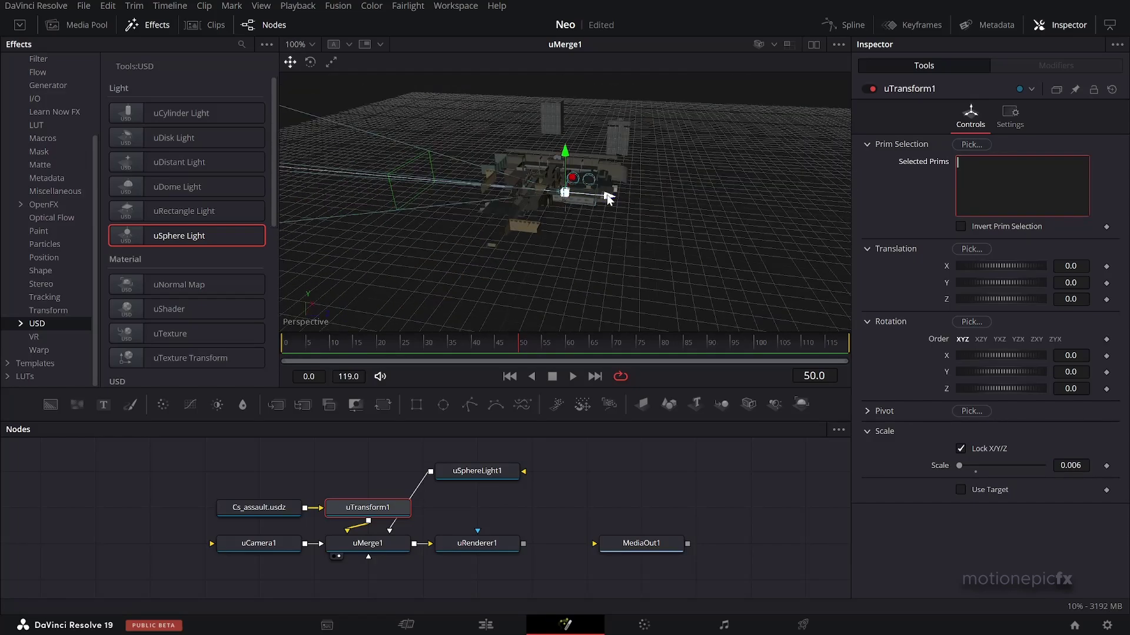
drag(606, 194, 848, 217)
View uRenderer1's output and enable Use Target on uCamera1.
click(274, 542)
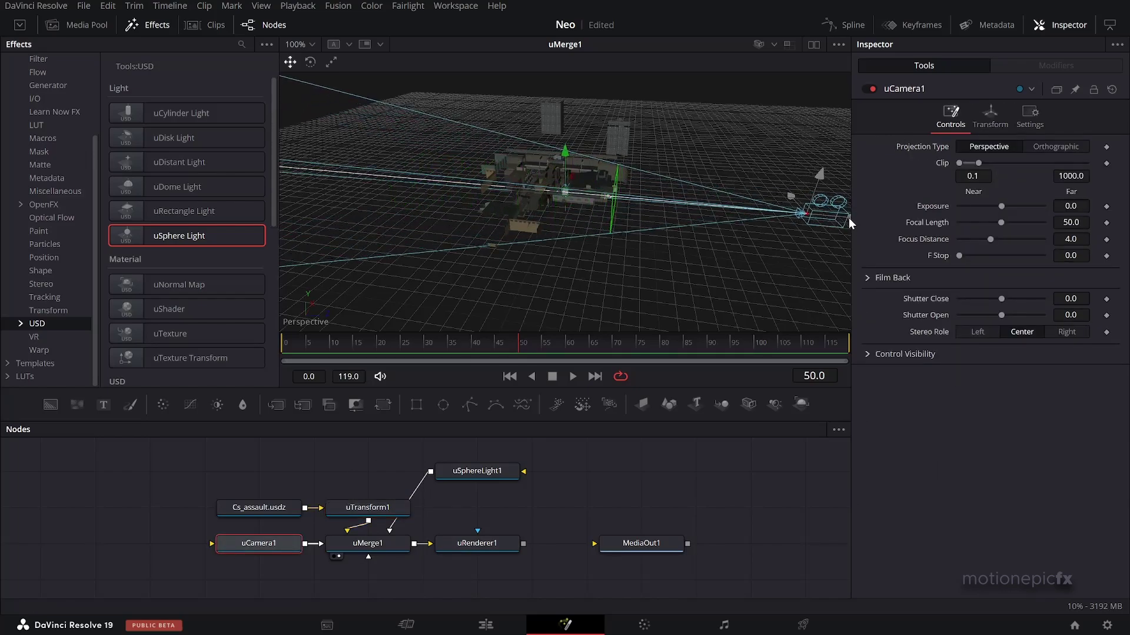
key(1)
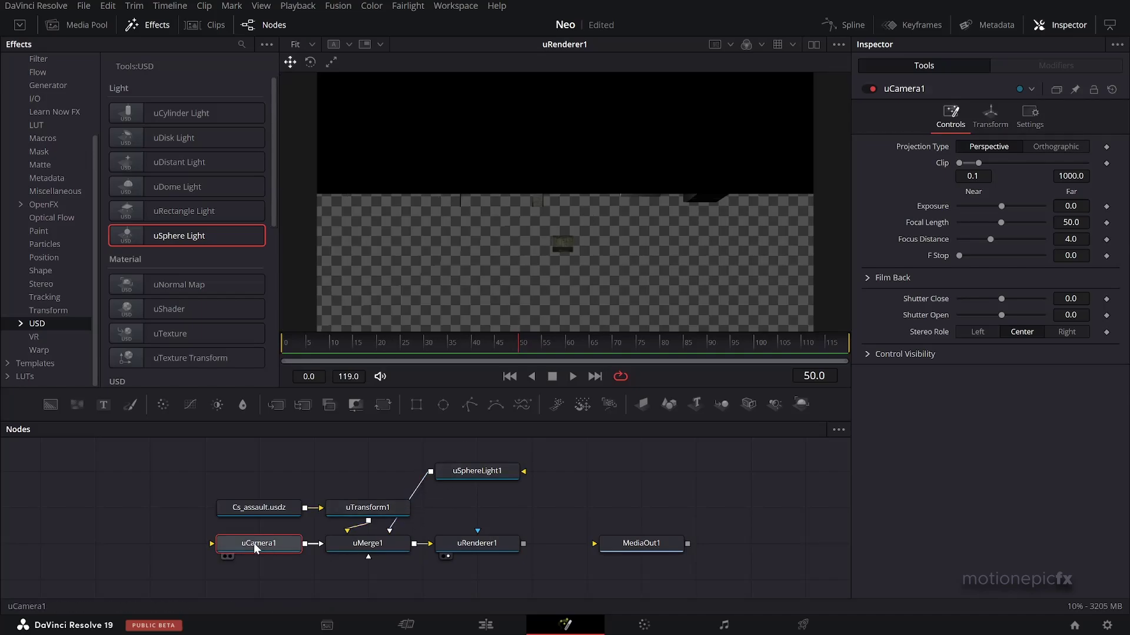
click(990, 125)
click(961, 327)
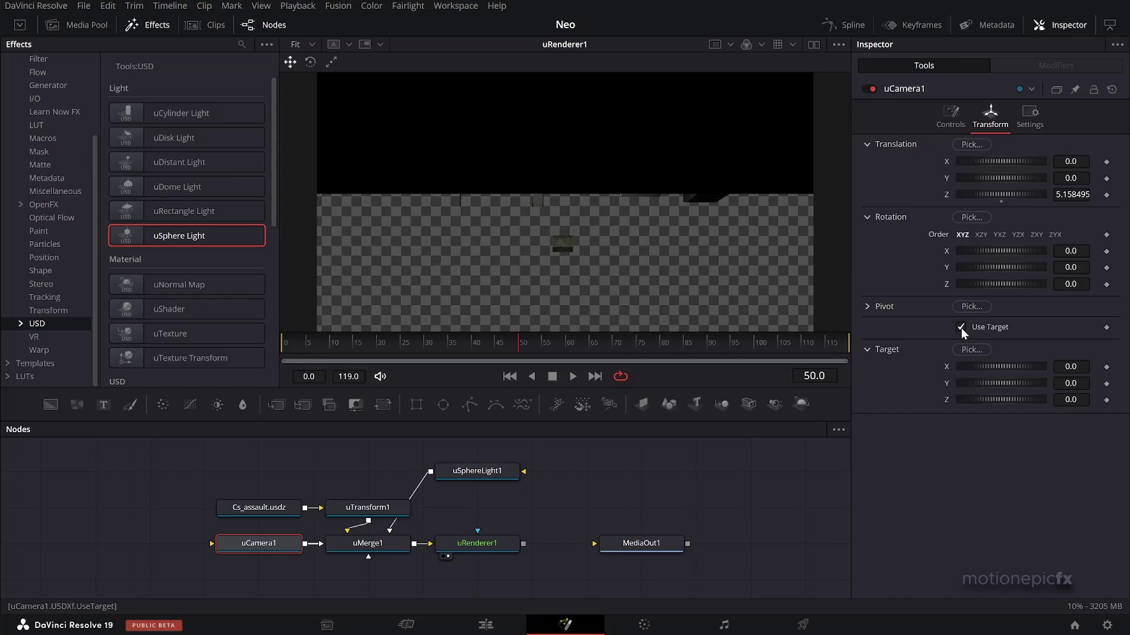
Position uCamera1 at translation X 2.638, Y 1.565, Z 0.43.
double_click(1006, 193)
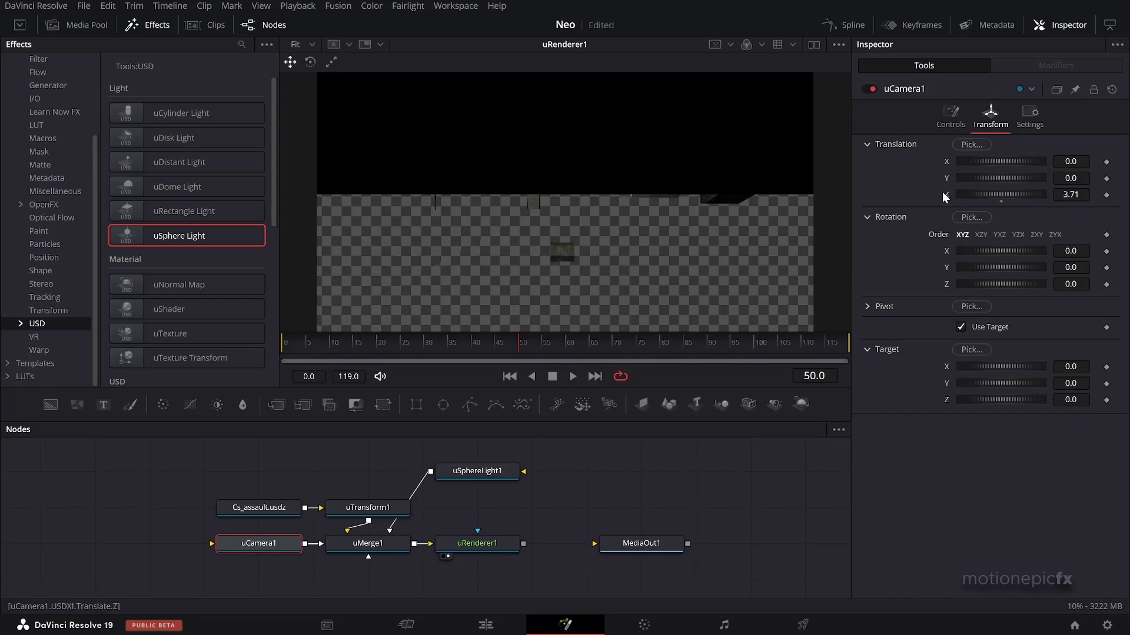
drag(987, 197, 1085, 194)
drag(1002, 160, 977, 199)
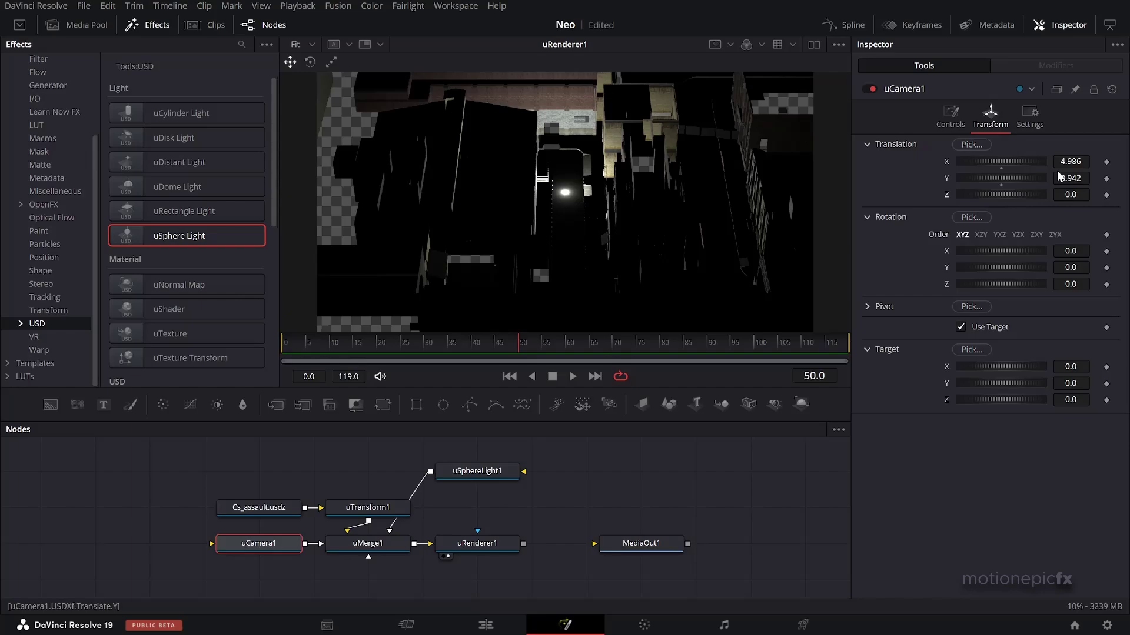
drag(1015, 160, 949, 159)
drag(983, 194, 981, 170)
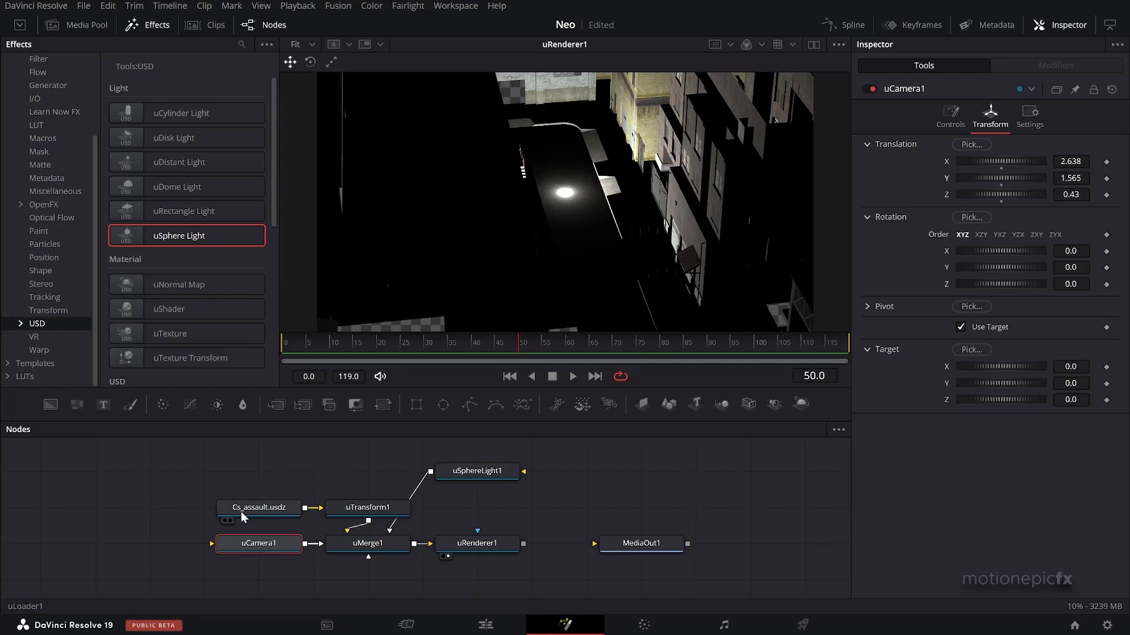
Insert a uReplaceMaterial1 node after Cs_assault.usdz, keeping its Diffuse color pure white.
drag(253, 509, 143, 510)
click(149, 509)
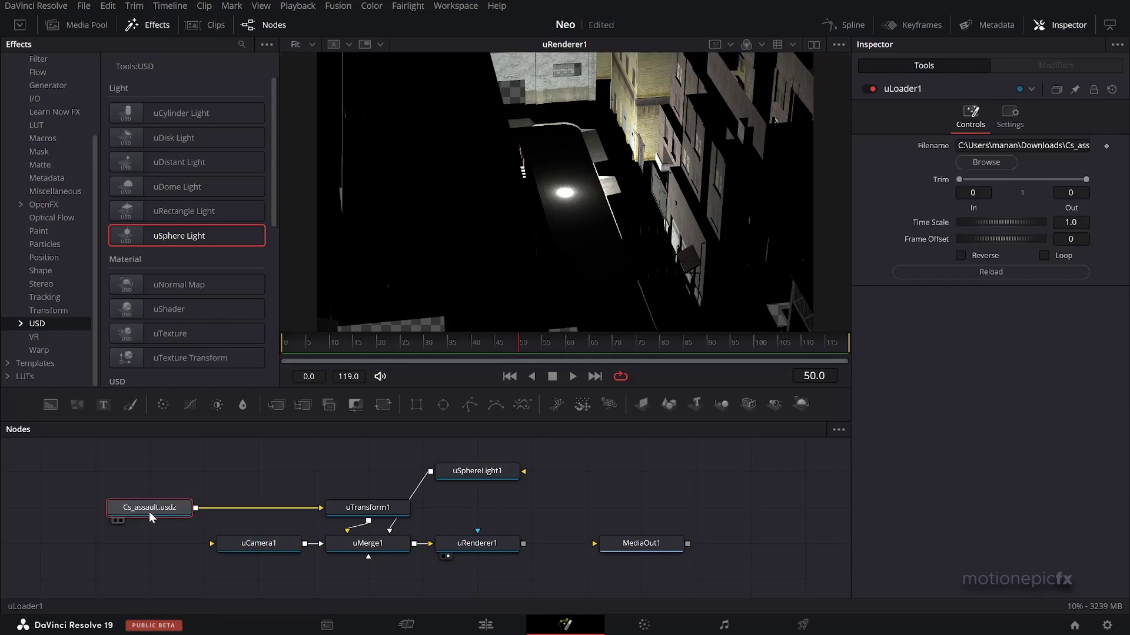
key(shift+space)
text(utr)
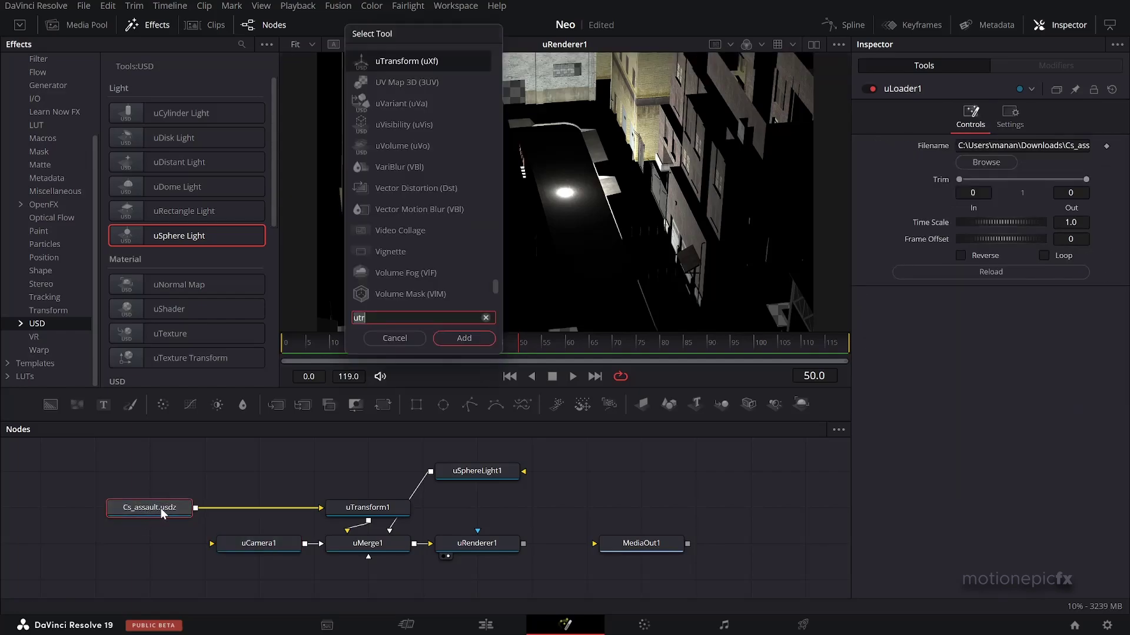
key(BackSpace)
key(BackSpace)
text(re)
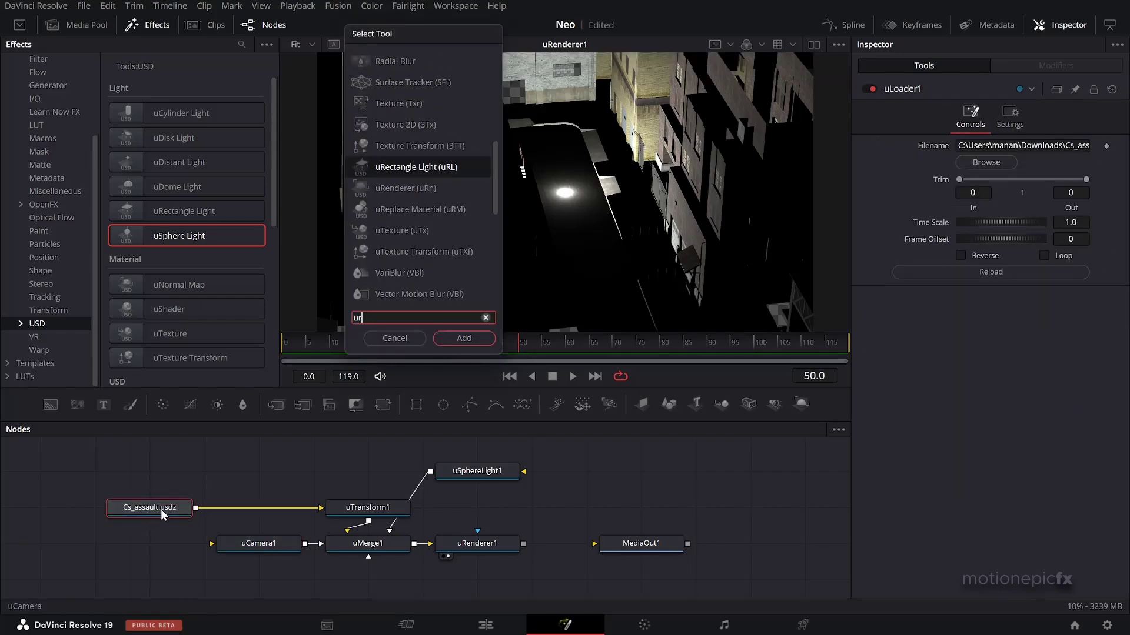
click(414, 189)
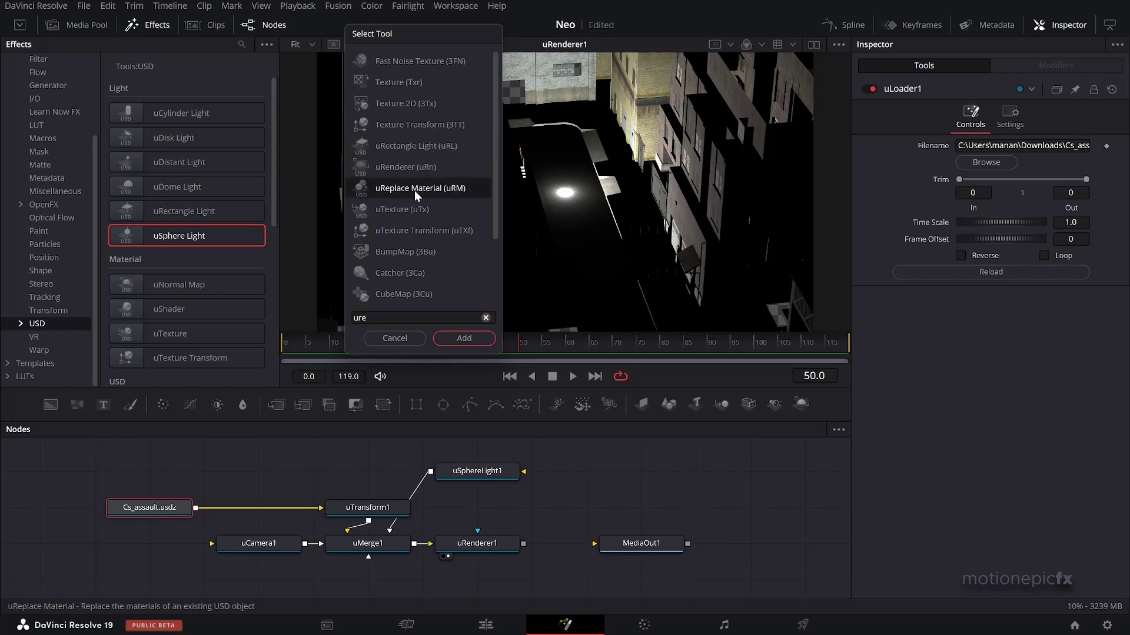
click(468, 337)
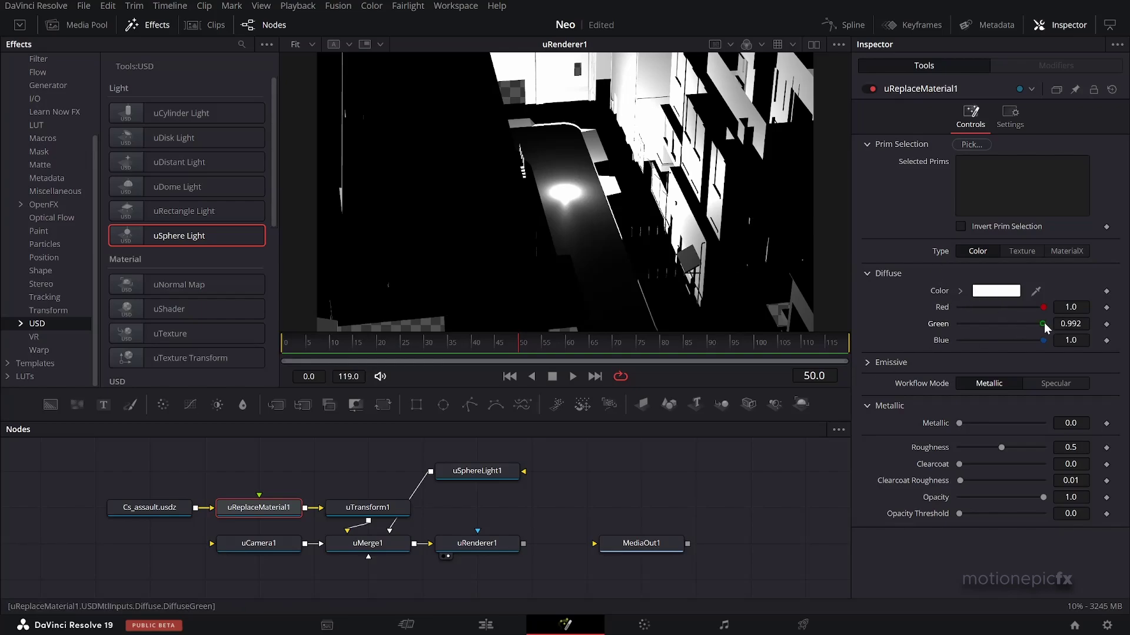
drag(1042, 324, 921, 333)
key(ctrl+z)
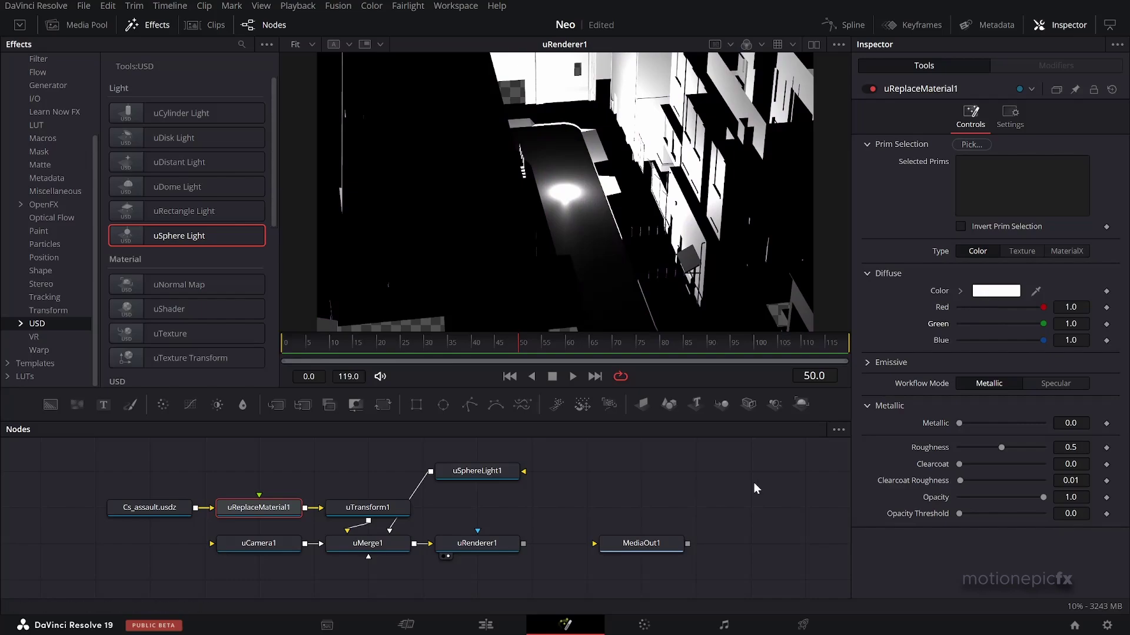
Enable shadows on uRenderer1 and move uSphereLight1 to 0.174, 1.188, 0.72.
click(464, 471)
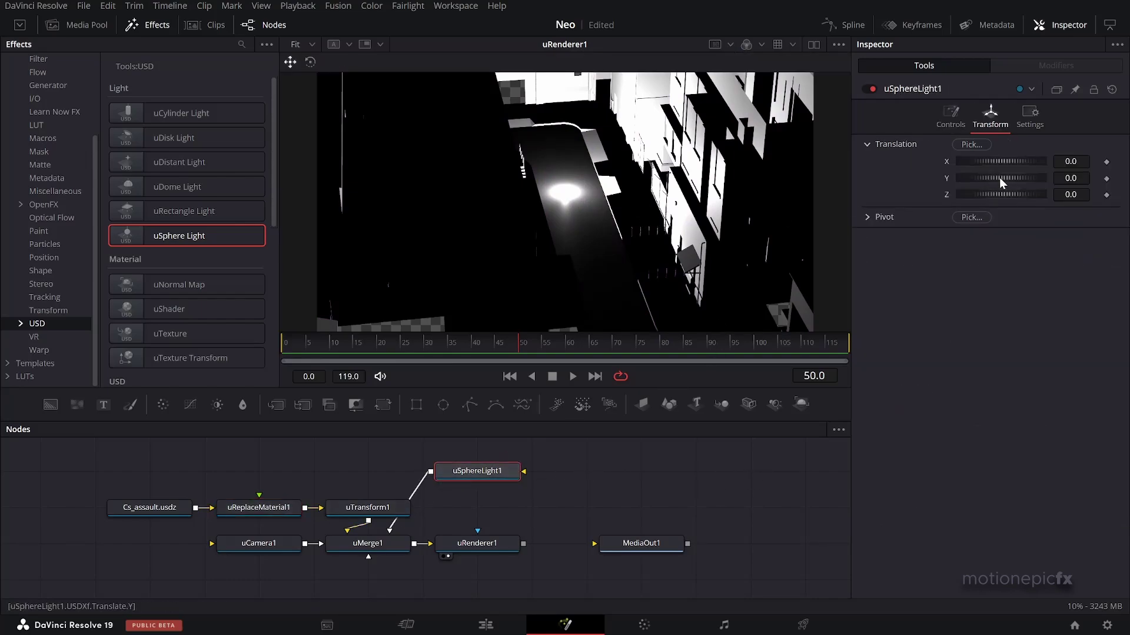
mouse_move(999, 178)
mouse_down()
mouse_move(1025, 182)
mouse_move(990, 190)
mouse_move(988, 160)
mouse_move(1020, 158)
mouse_move(1008, 158)
mouse_up()
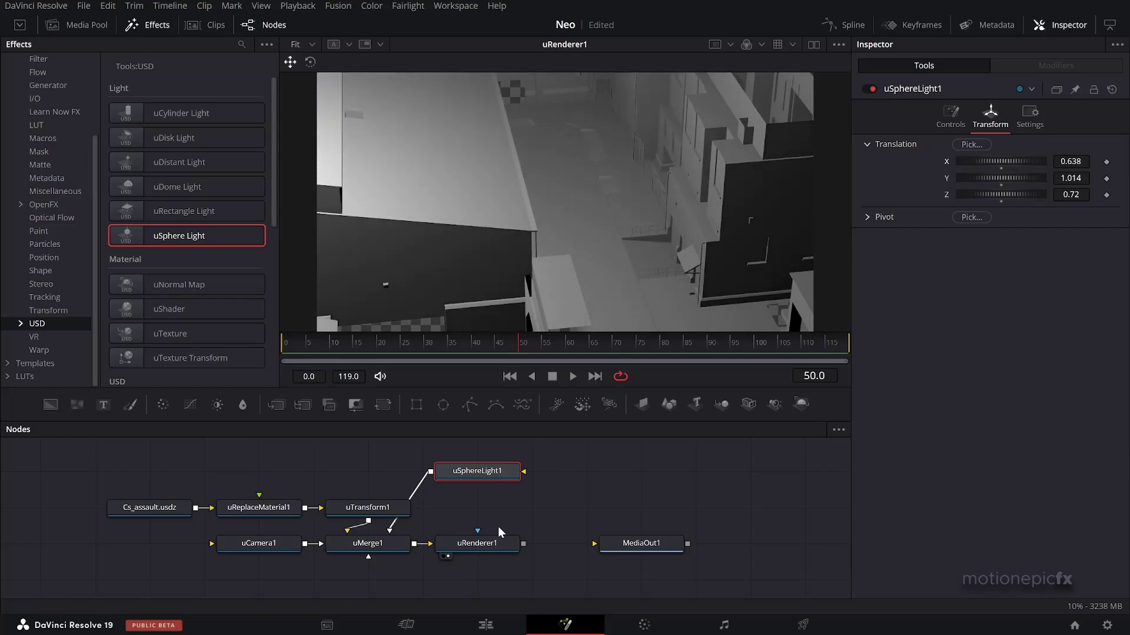
click(488, 546)
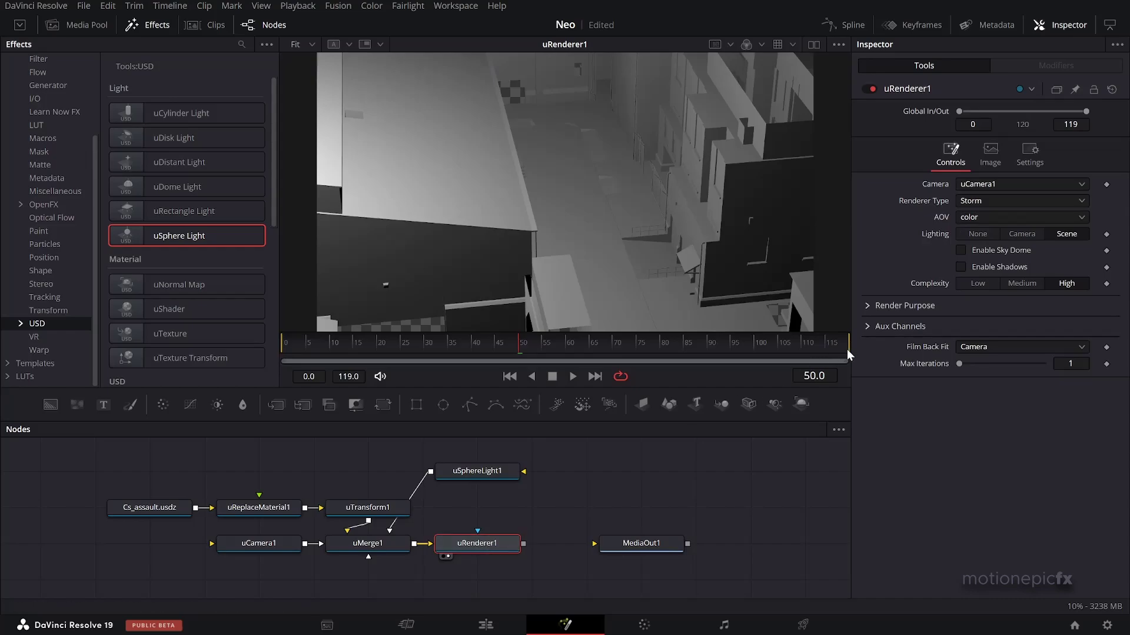
click(960, 267)
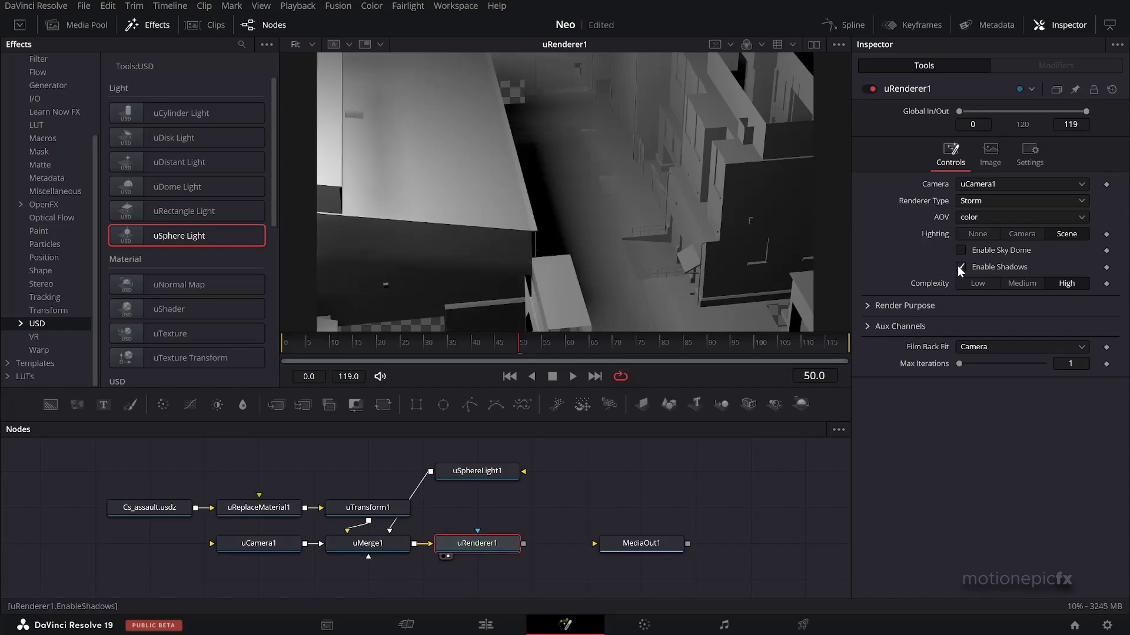
click(455, 474)
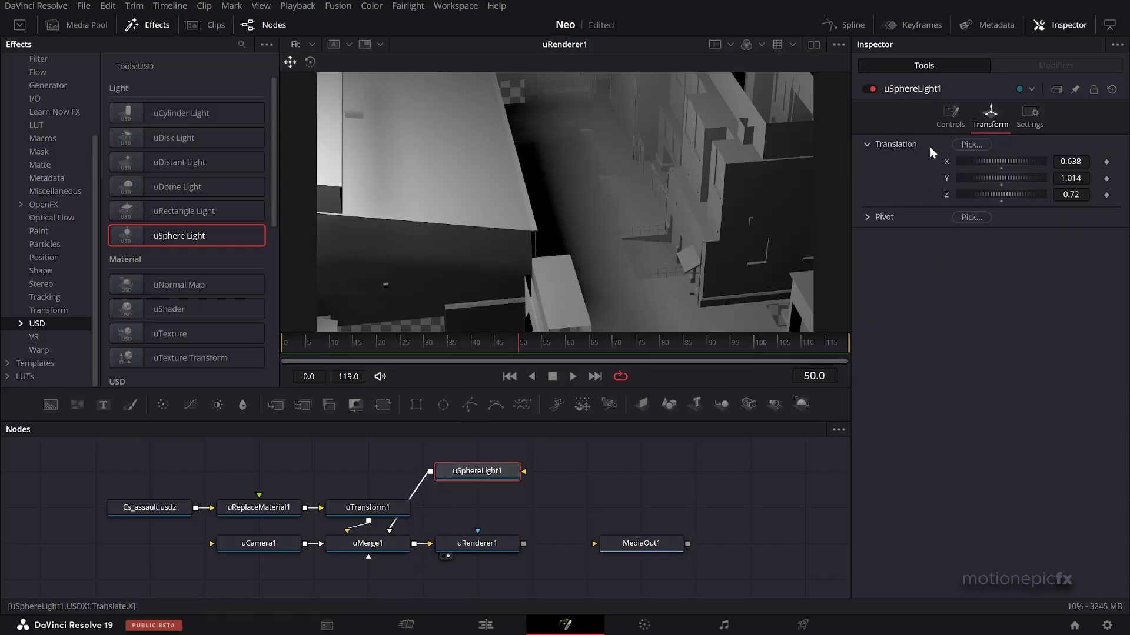
mouse_move(1002, 162)
mouse_down()
mouse_move(994, 157)
mouse_move(993, 175)
mouse_up()
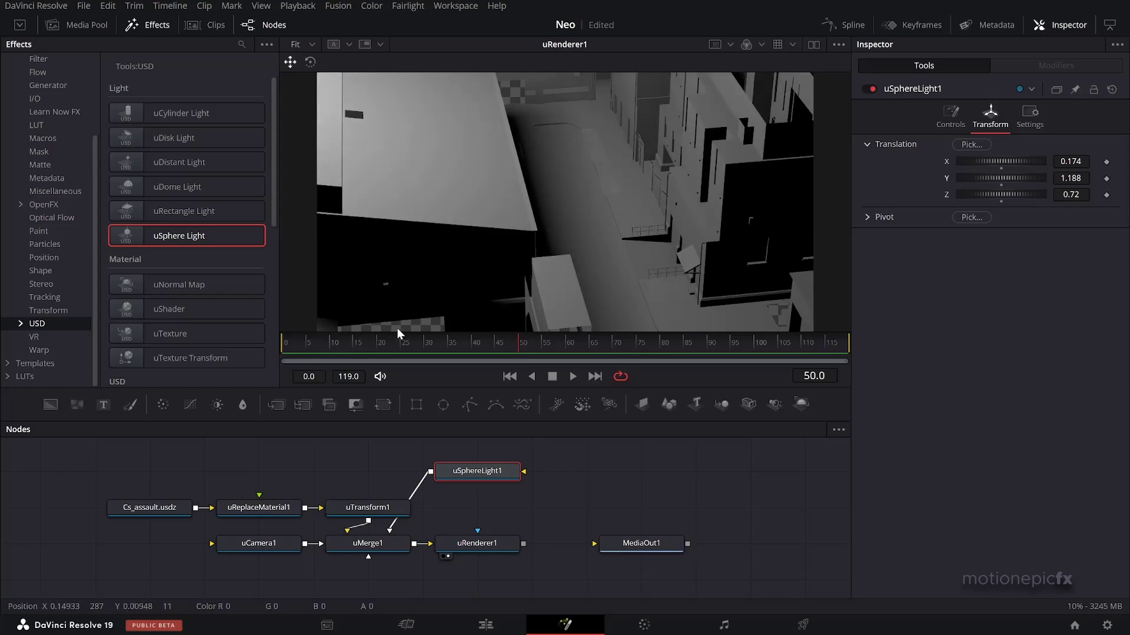
scroll(394, 289, down, 1)
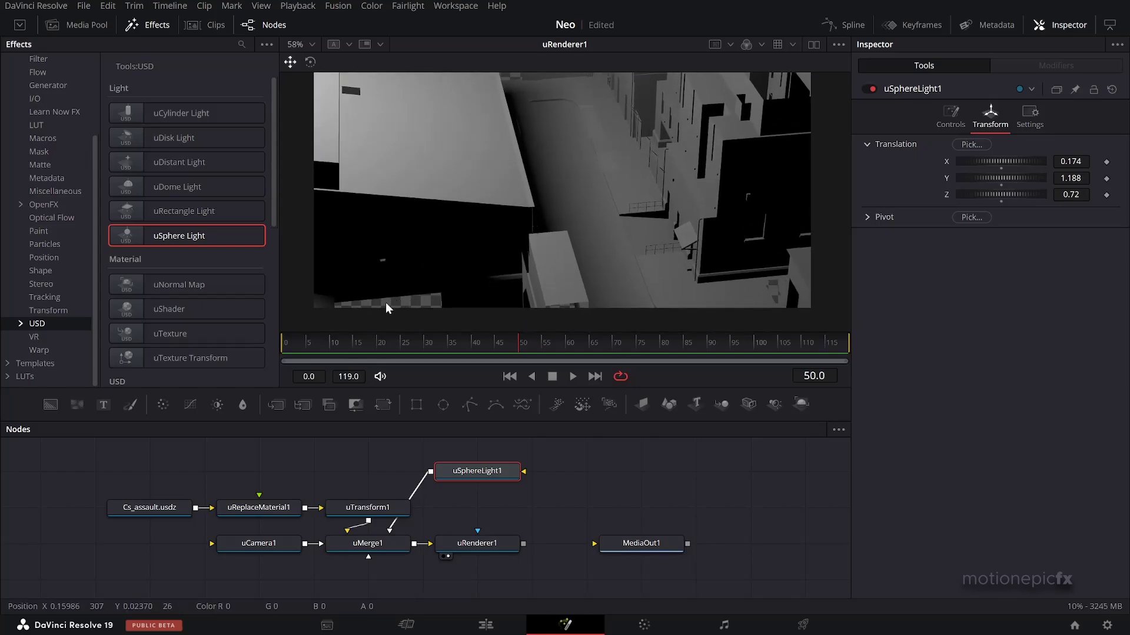
Turn off the checkerboard background behind the viewer's render.
right_click(519, 203)
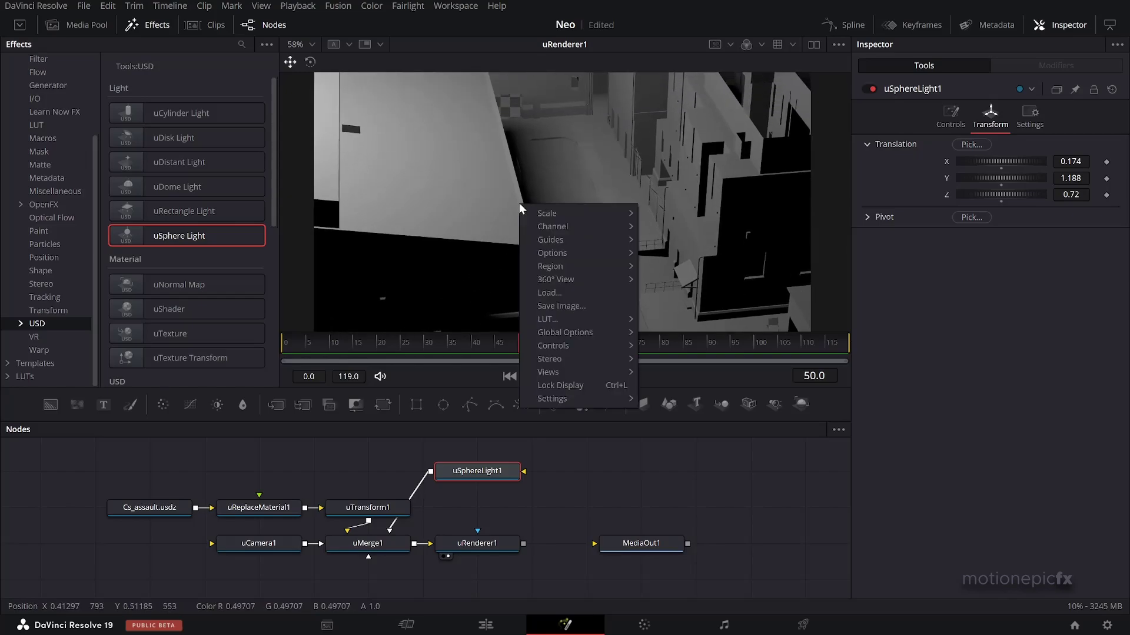
mouse_move(597, 252)
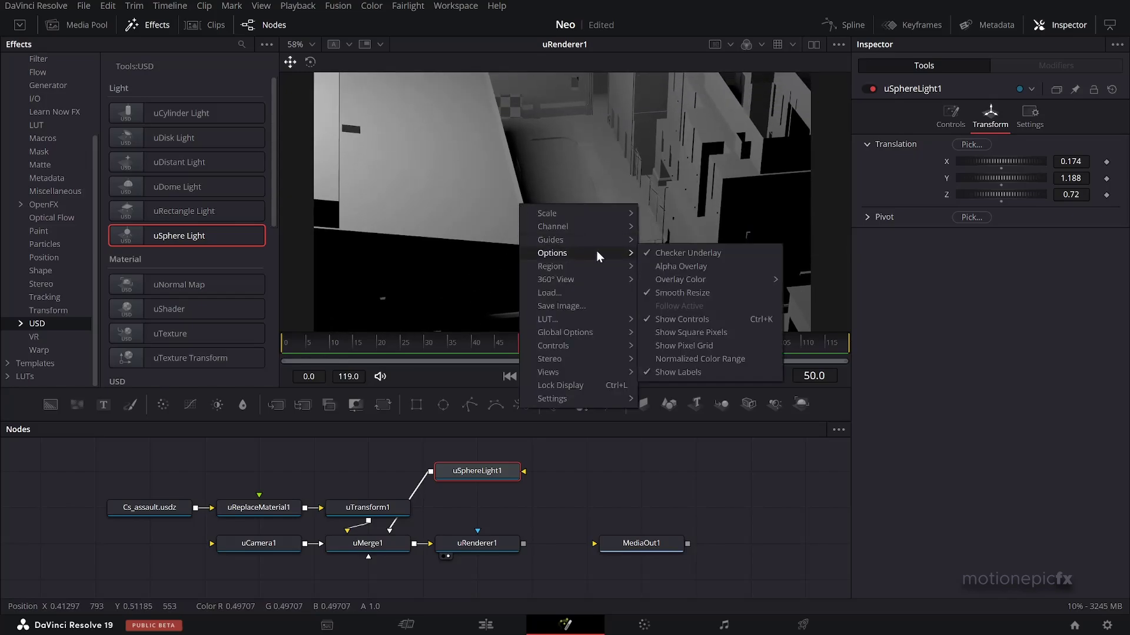
click(662, 255)
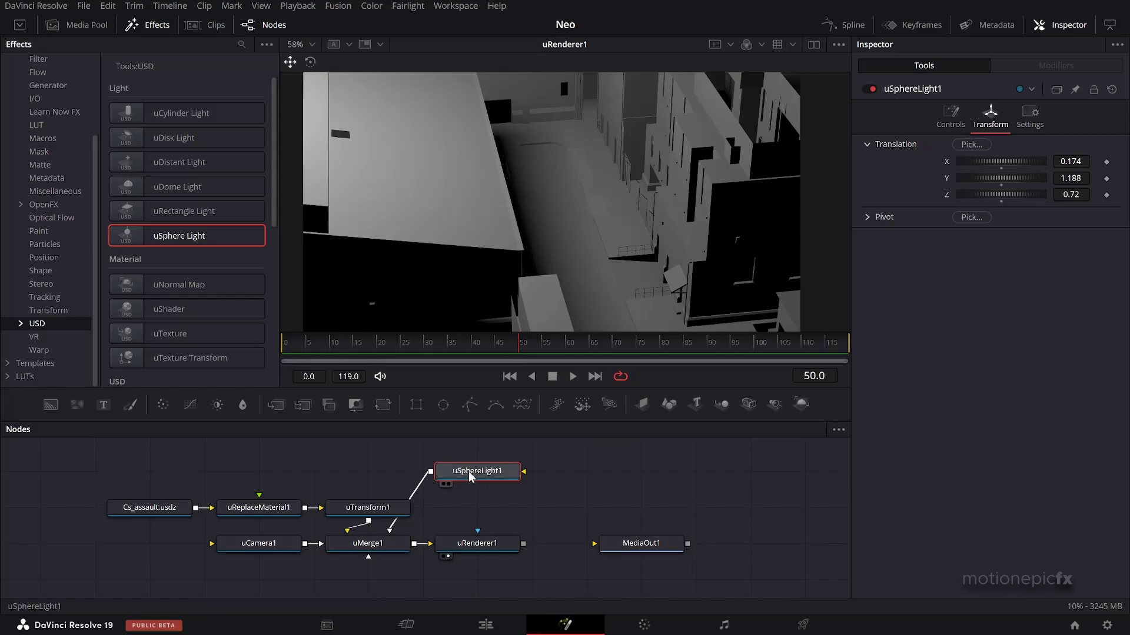
Move the uSphereLight1 node further right in the node graph.
drag(469, 478, 524, 478)
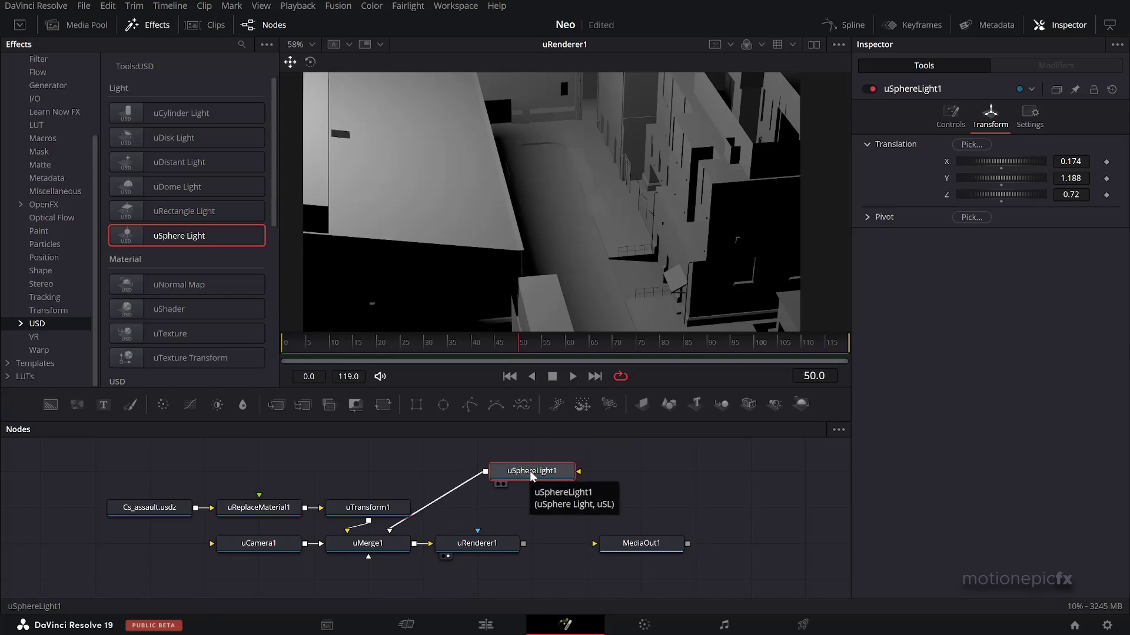
scroll(559, 470, right, 2)
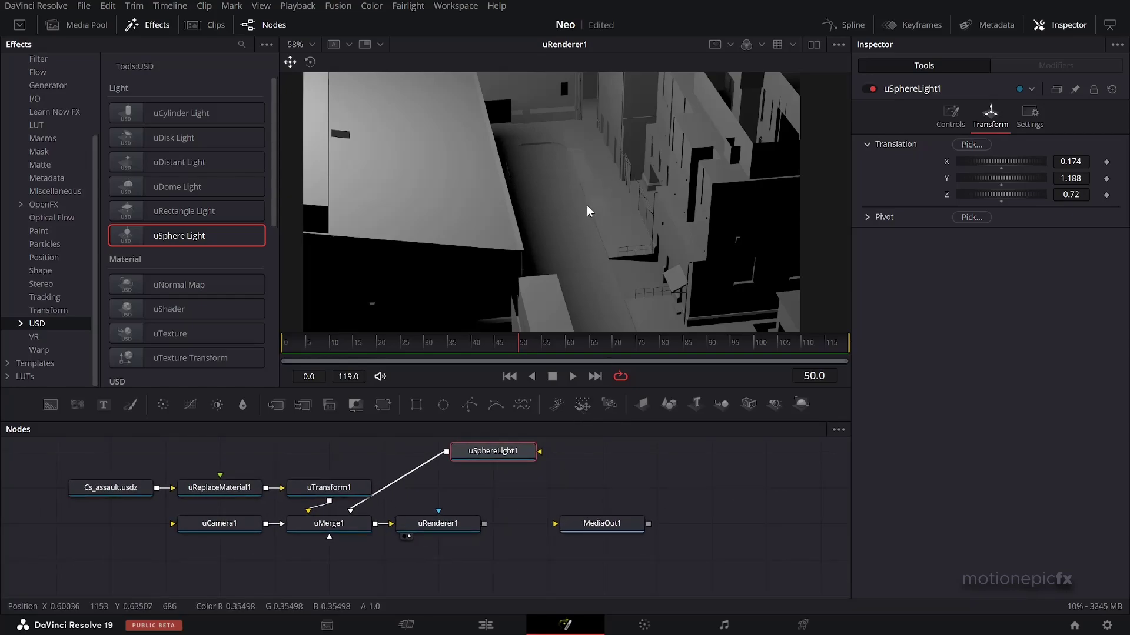
scroll(517, 529, left, 3)
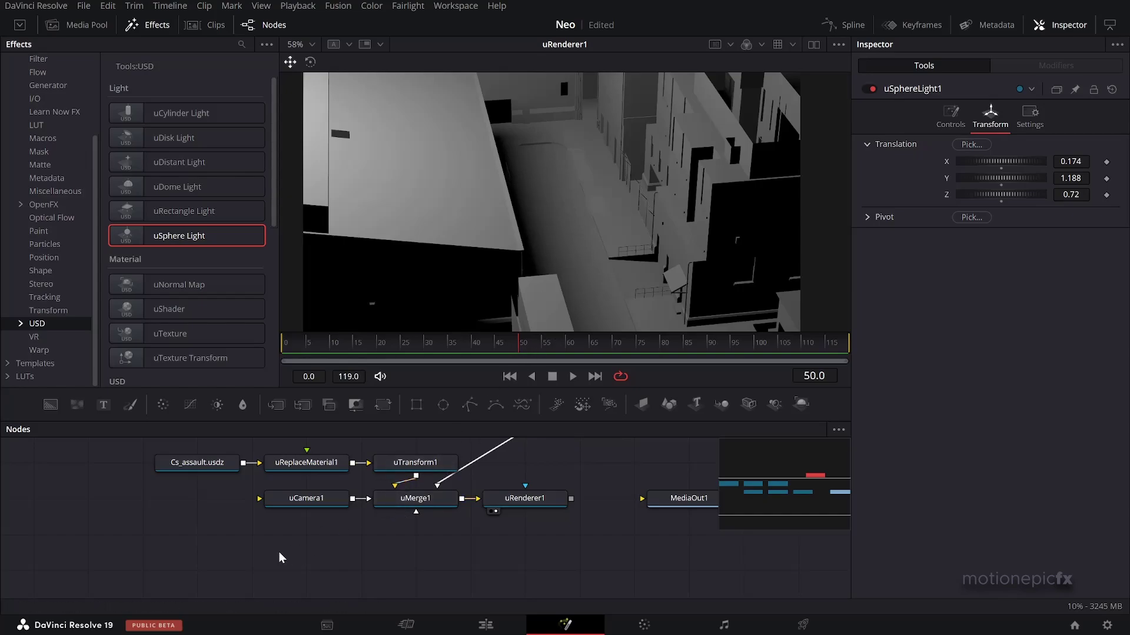
Add a uLoader node that loads 3d_scan_man_1.usdz from Downloads, placed further left.
drag(273, 222, 284, 335)
drag(253, 235, 302, 569)
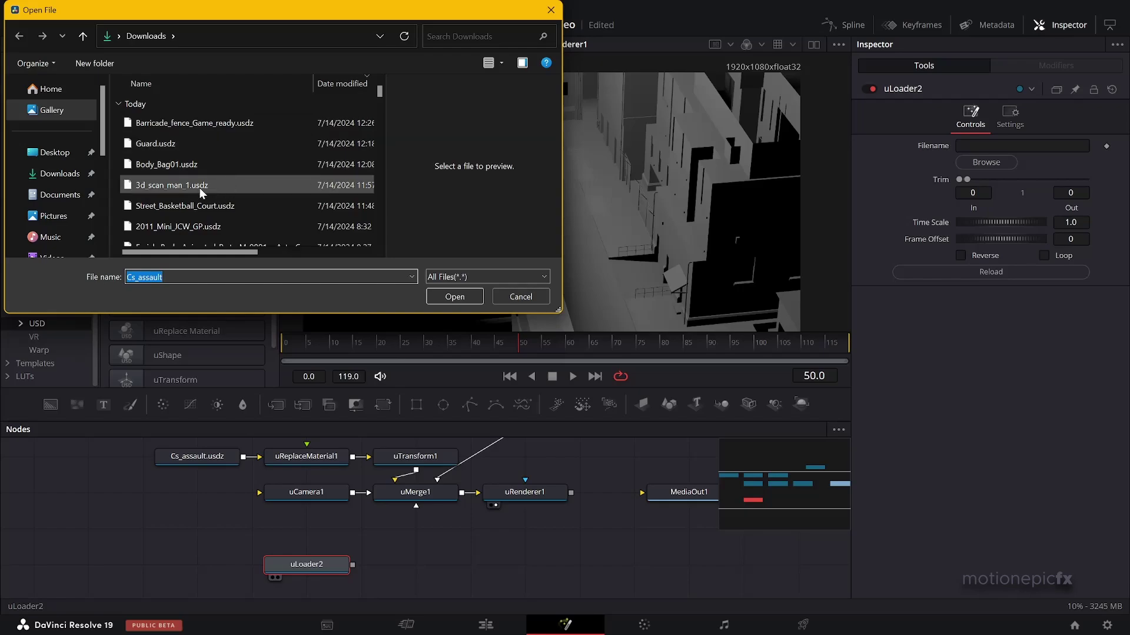
click(168, 186)
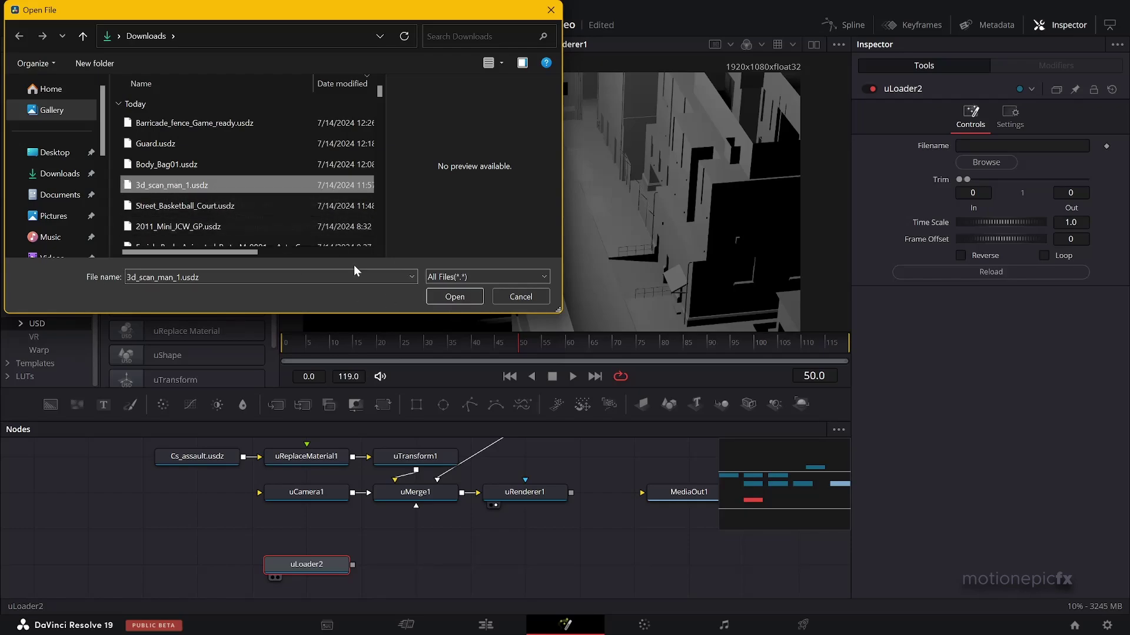
click(447, 297)
drag(334, 567, 215, 567)
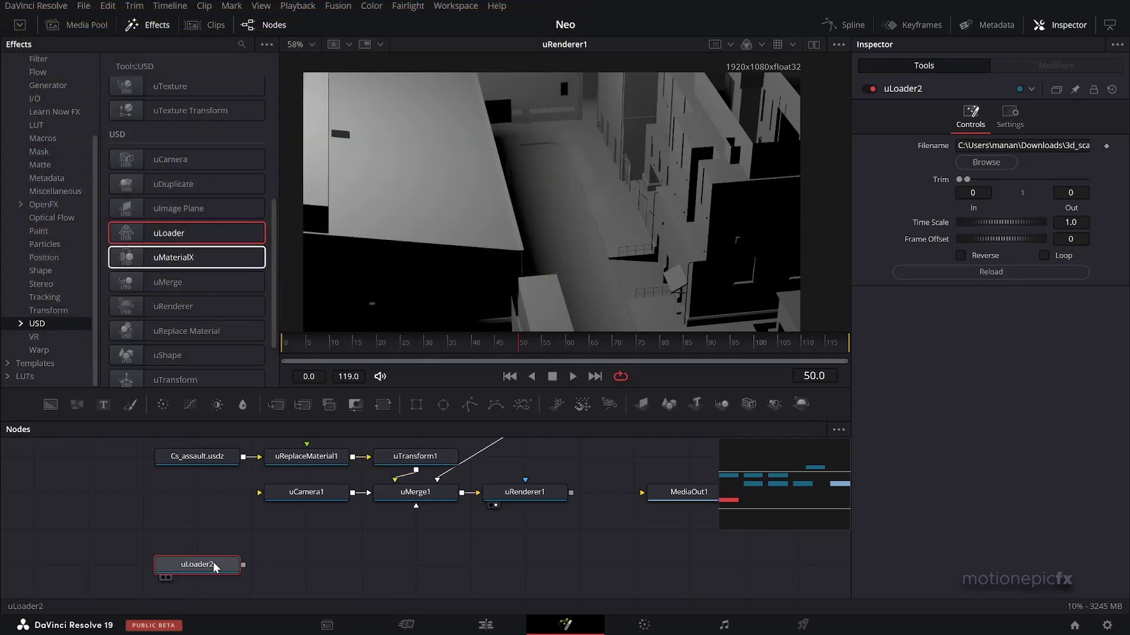
Paste a copy of uTransform1 after the man's loader and connect it into uMerge1.
click(406, 465)
click(203, 579)
key(ctrl+v)
drag(352, 565, 415, 501)
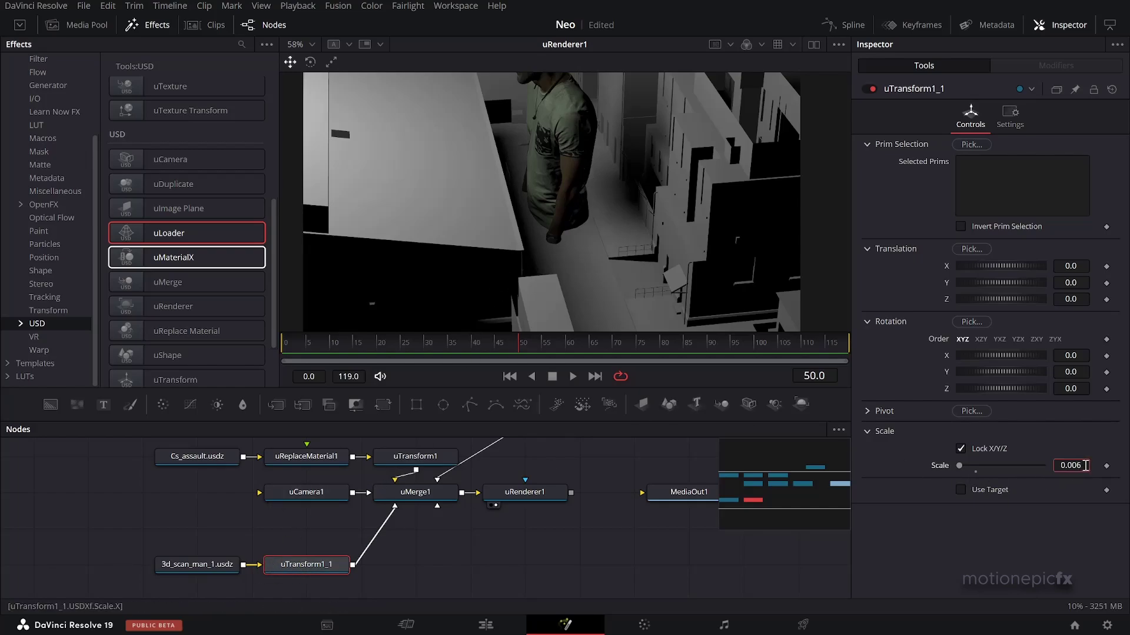
Shrink the scanned man's scale from 0.002 down to 0.0005.
key(BackSpace)
text(2)
key(Return)
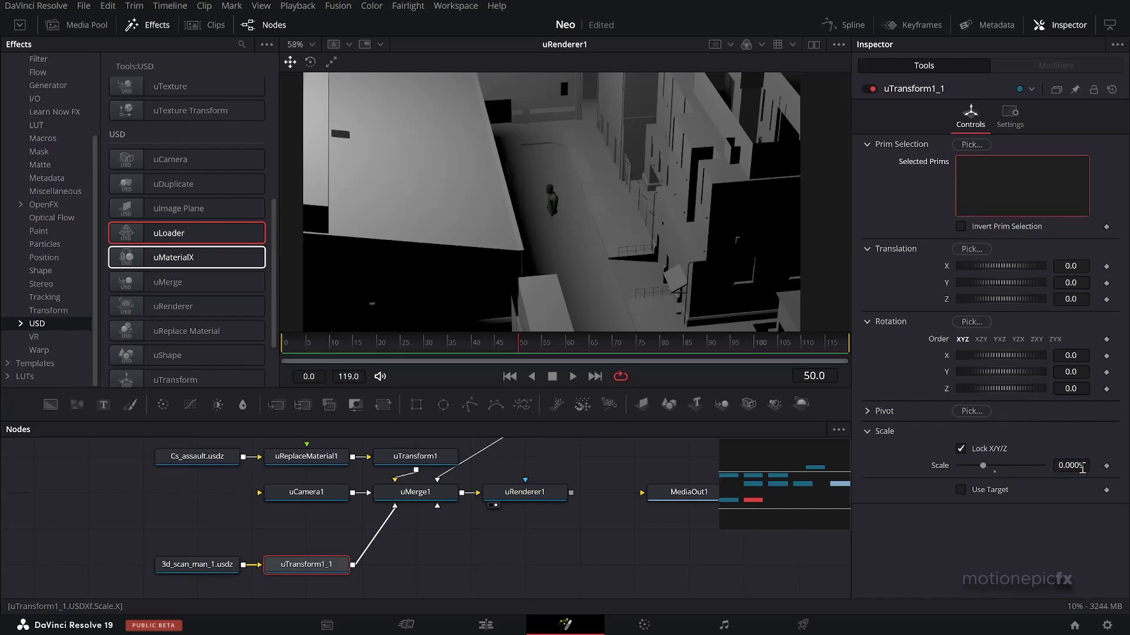
key(Return)
key(BackSpace)
text(5)
key(Return)
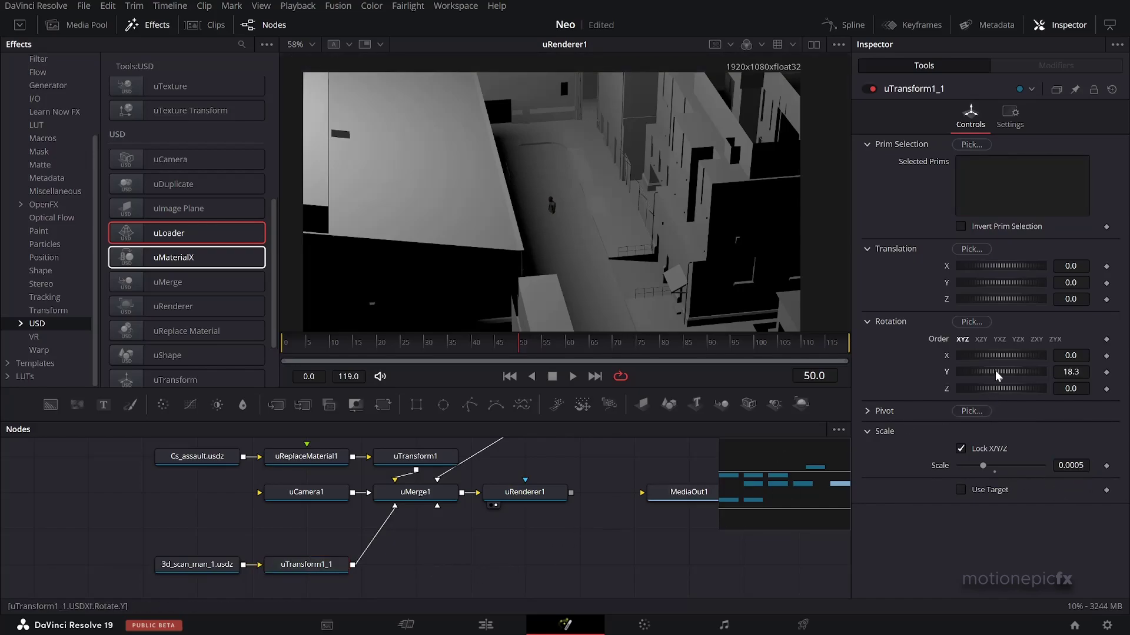
Rotate the man to Y 86.1, raise him to Y 0.046 on the street, and tidy his loader node.
drag(997, 375, 1034, 375)
drag(1000, 283, 1013, 283)
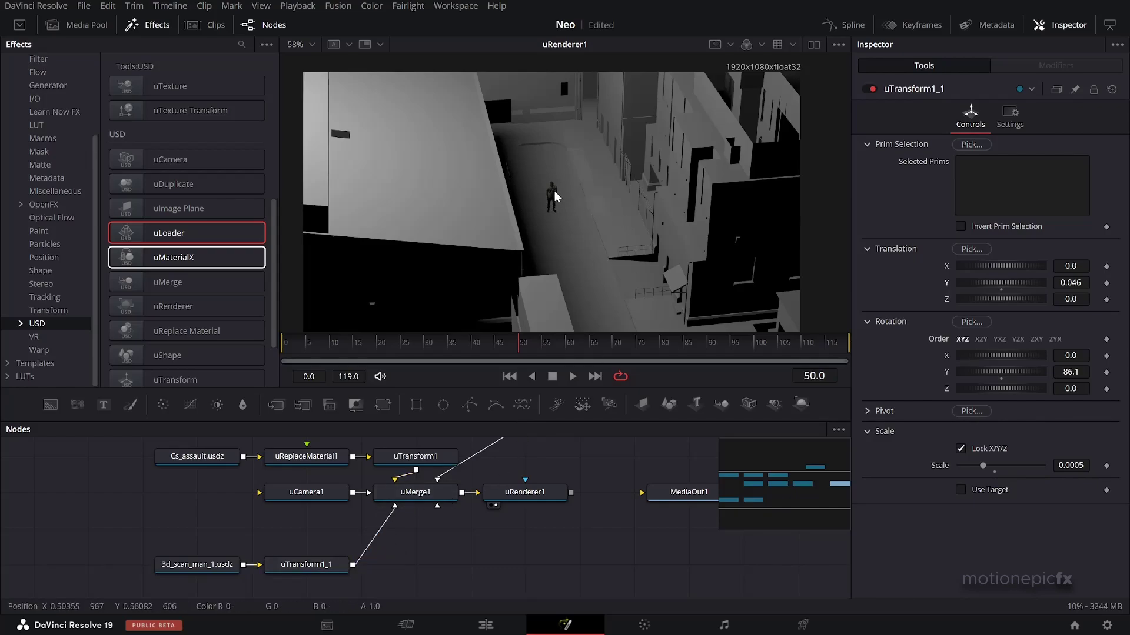
drag(222, 576, 282, 534)
Paste a copy of the white clay uReplaceMaterial1 after the man's loader, then select uCamera1 at frame 0.
click(343, 480)
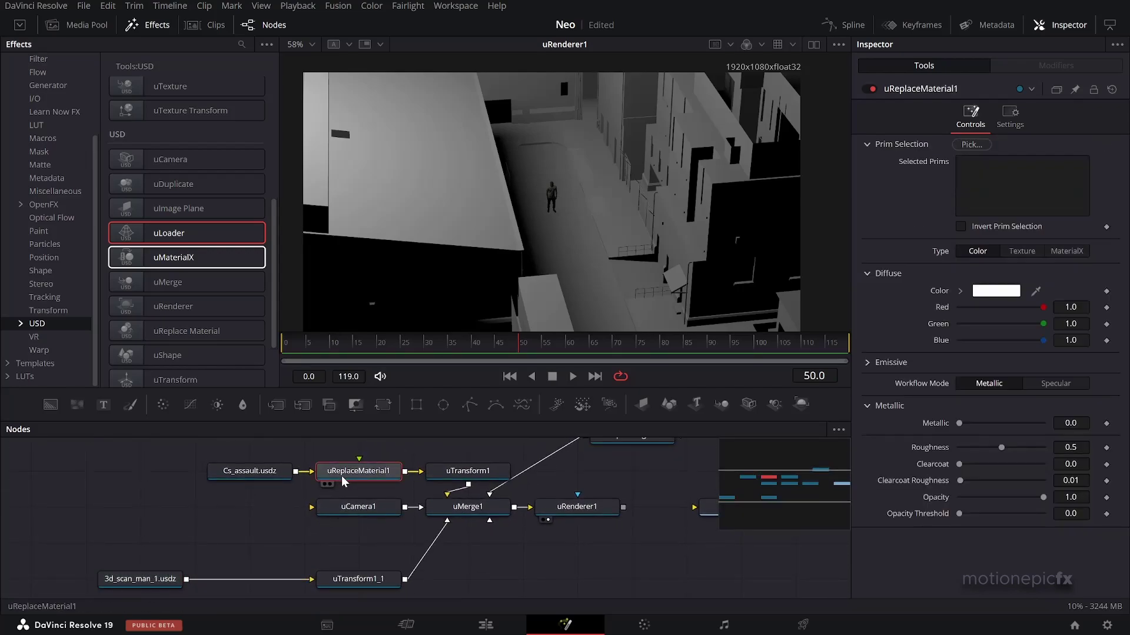
click(138, 580)
scroll(137, 583, down, 1)
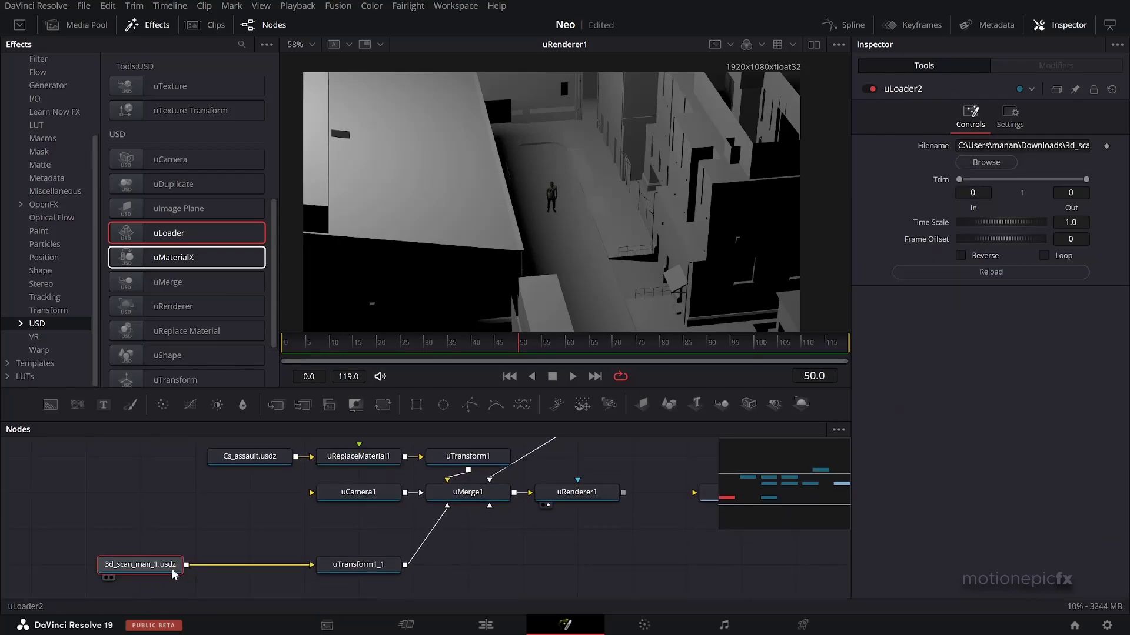
key(ctrl+v)
scroll(552, 193, up, 2)
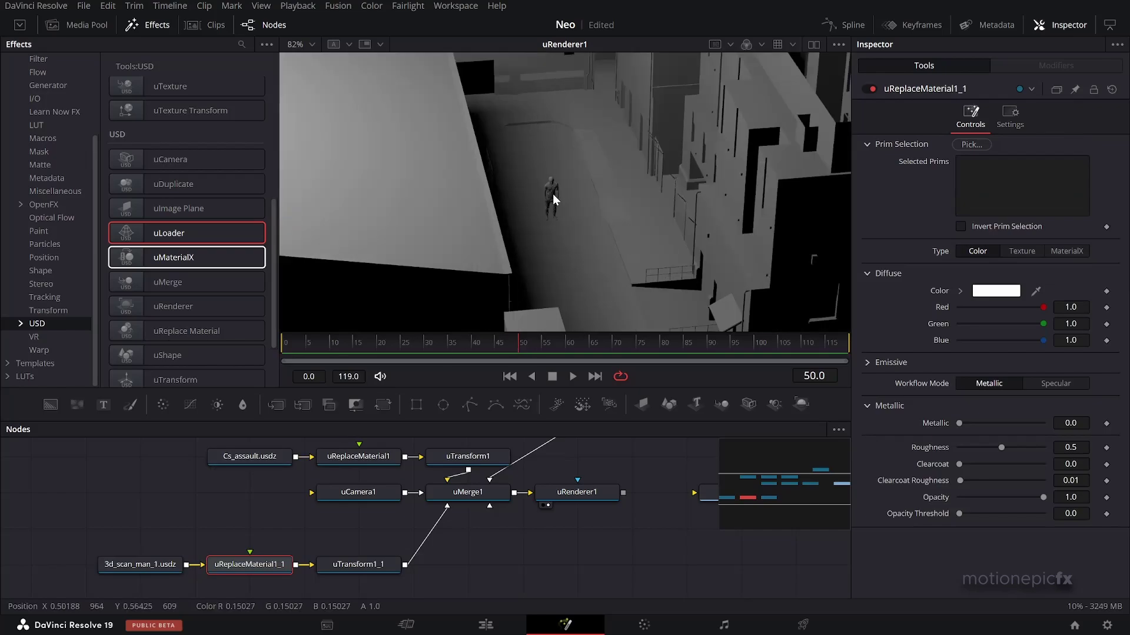
scroll(553, 192, up, 5)
scroll(554, 186, down, 1)
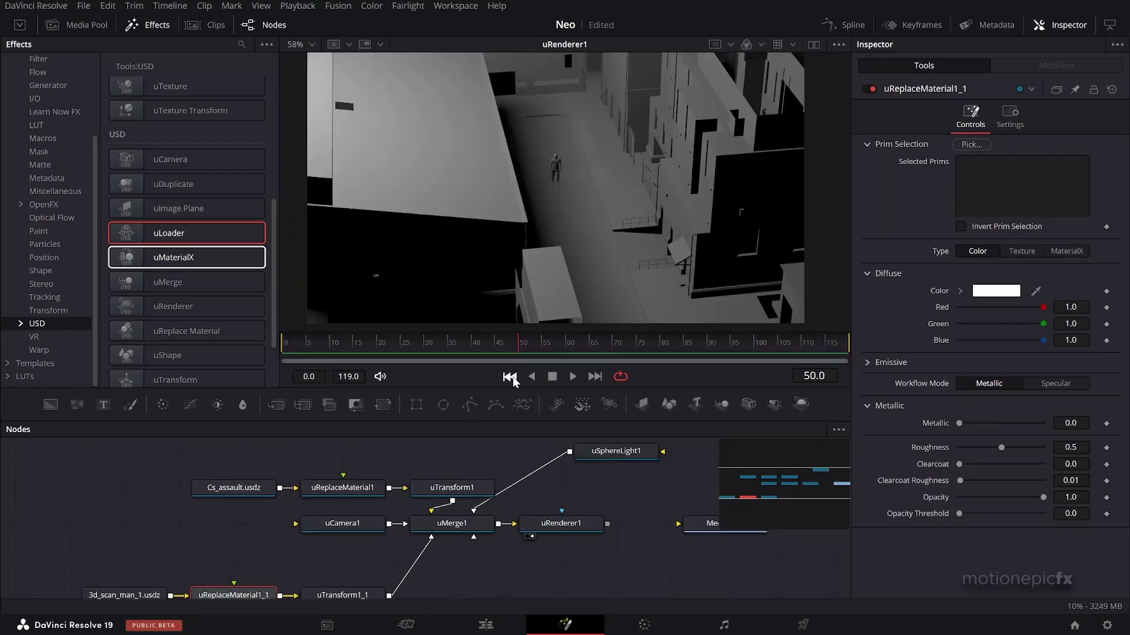
click(509, 377)
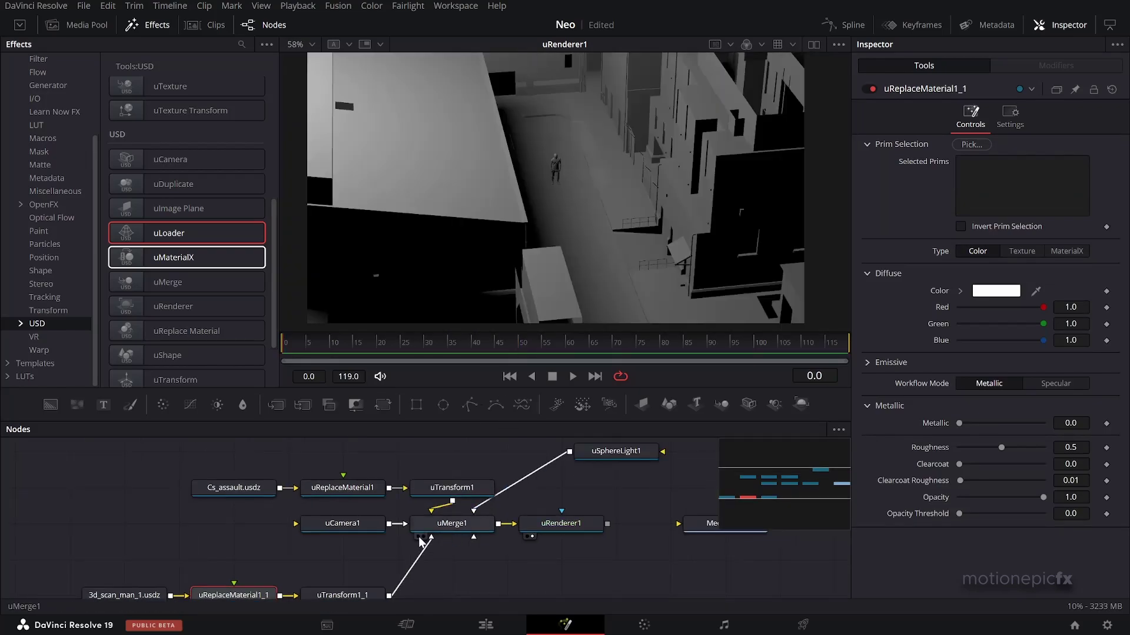
click(353, 527)
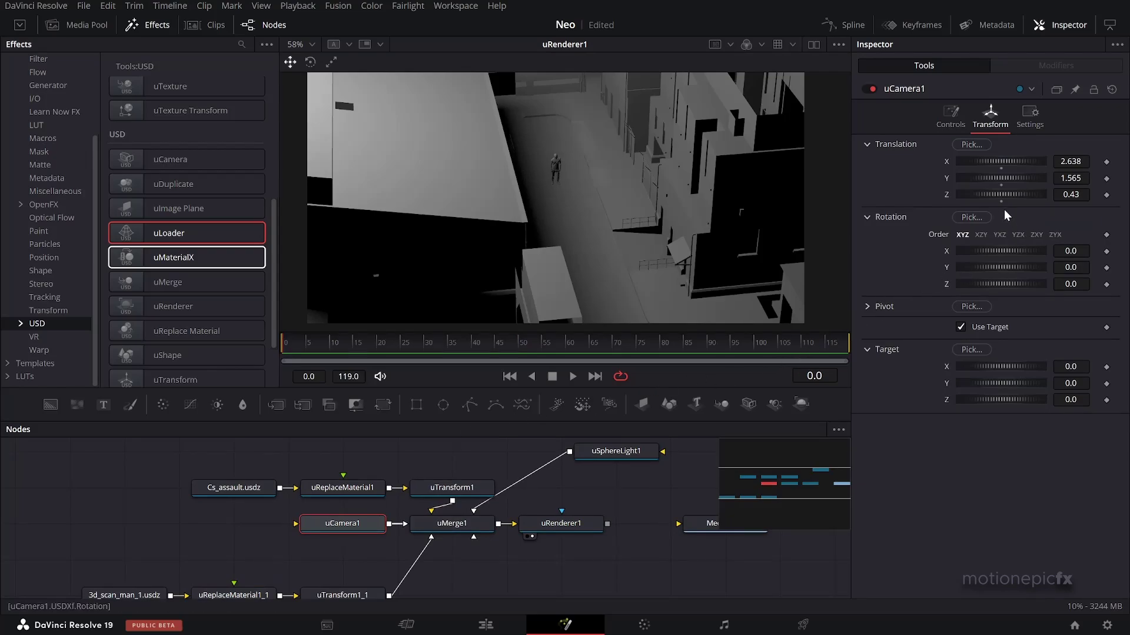
Keyframe uCamera1's translation and move it to X 2.145, Y 1.42, Z 0.0 at frame 119.
right_click(930, 173)
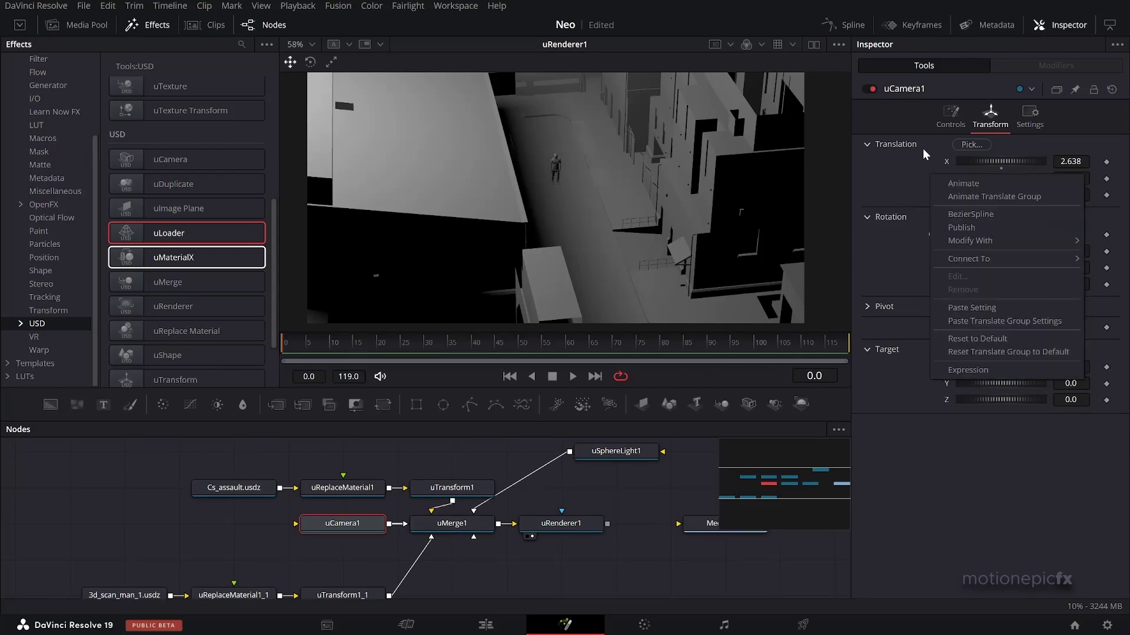
click(965, 197)
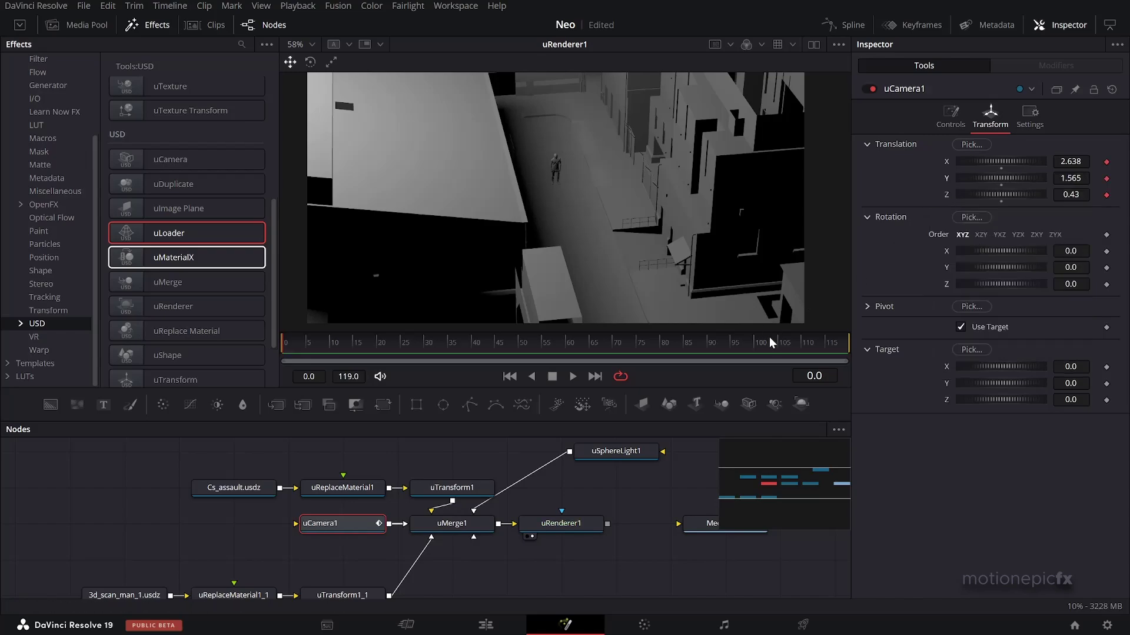
click(821, 344)
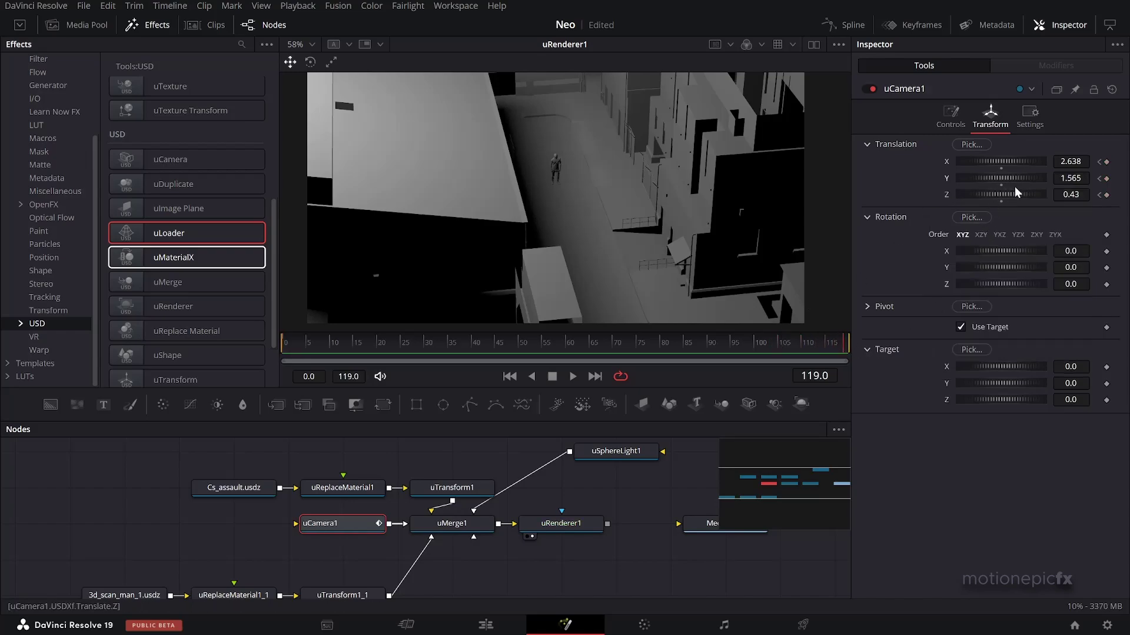
mouse_move(996, 177)
mouse_down()
mouse_move(999, 161)
mouse_move(988, 161)
mouse_move(1003, 159)
mouse_move(1004, 192)
mouse_up()
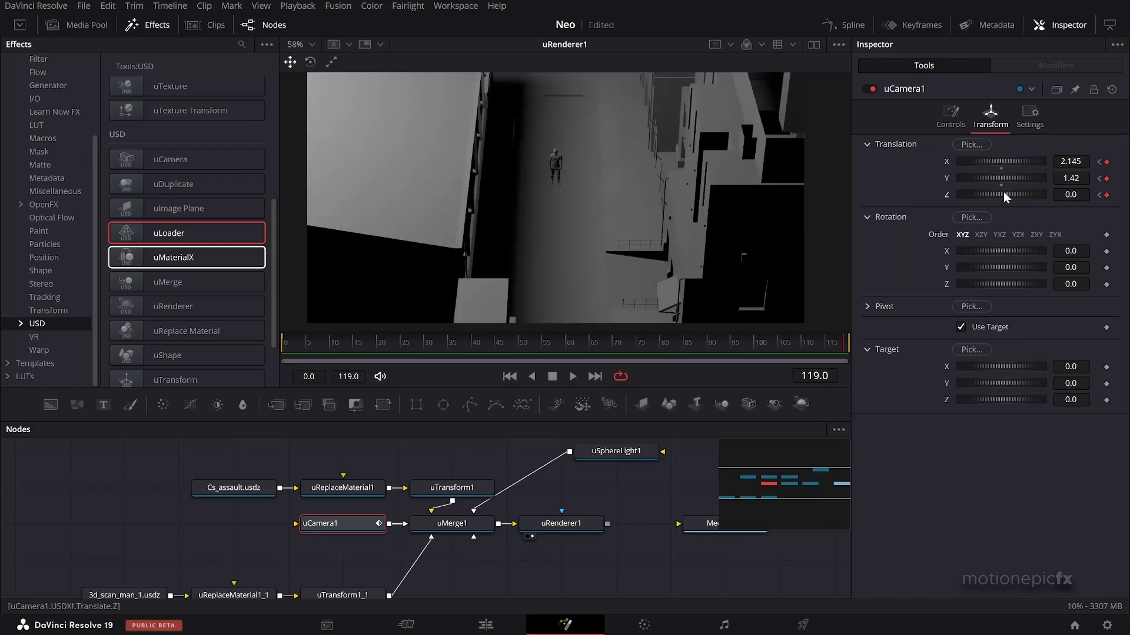
Play the camera fly-in back from frame 0.
click(510, 376)
key(space)
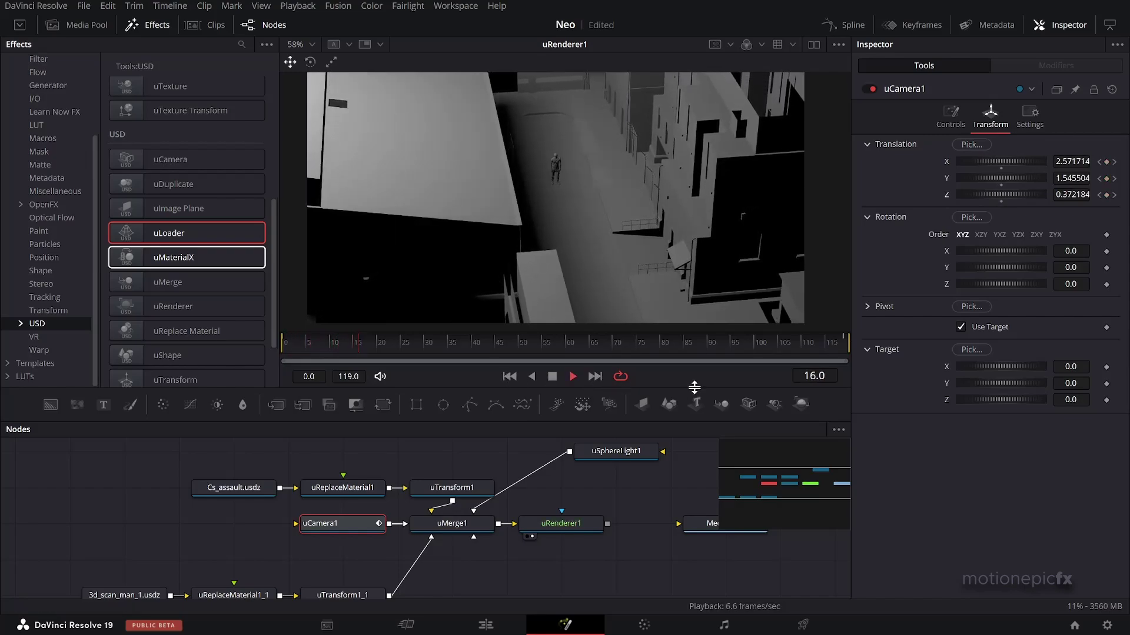
click(509, 376)
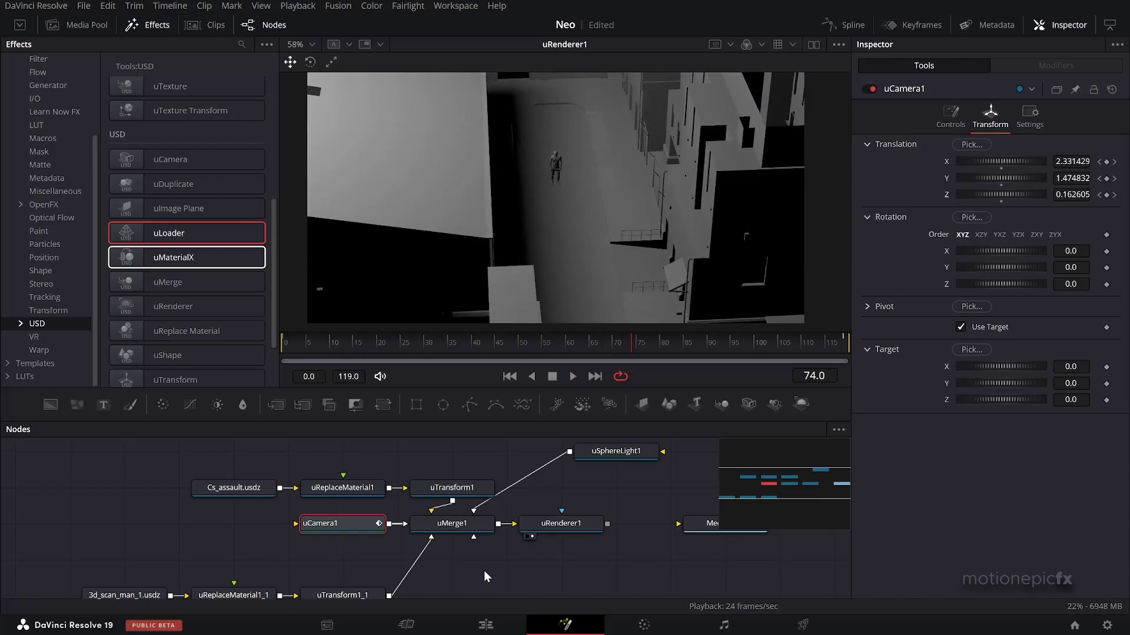
scroll(486, 553, down, 3)
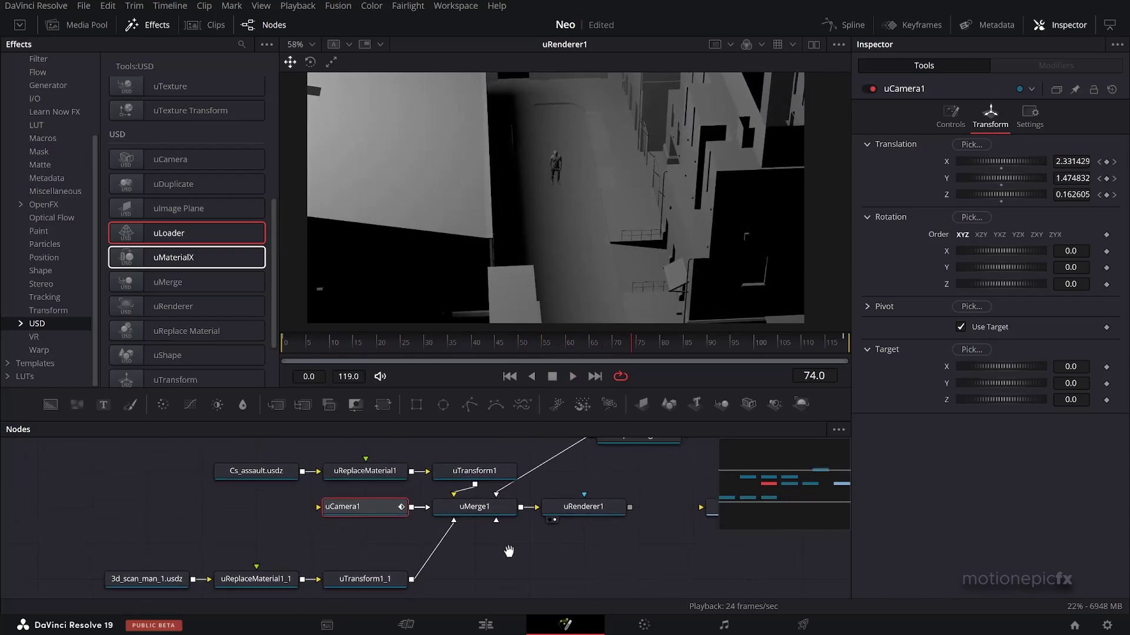
Delete the stray uShape1 node, view MediaOut1 in the viewer, and scrub back toward the start.
click(376, 516)
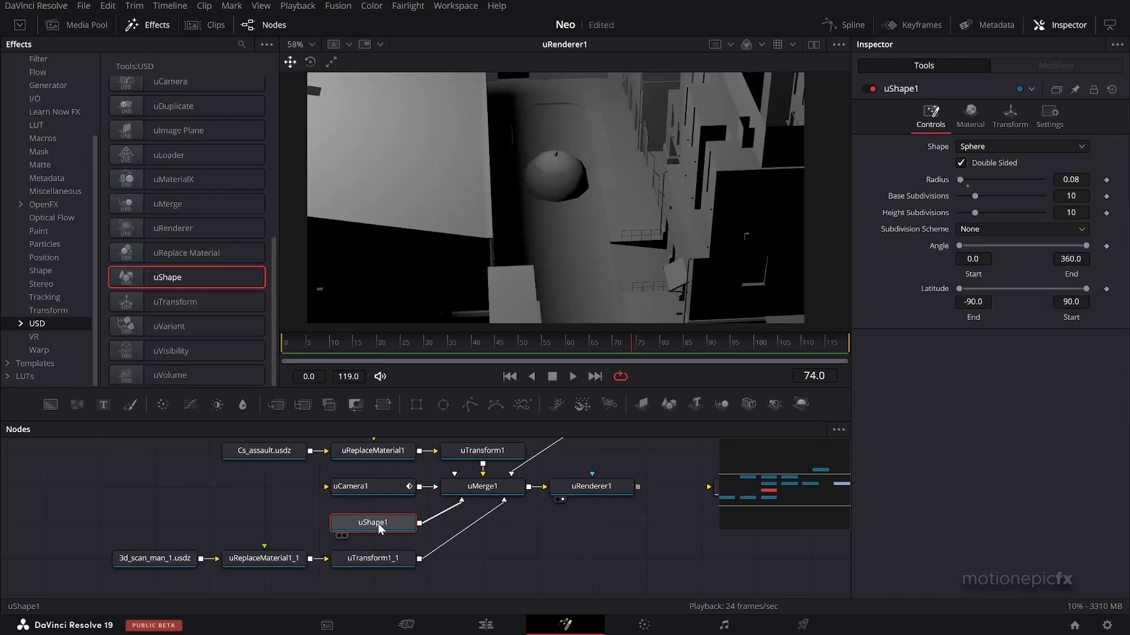
key(Delete)
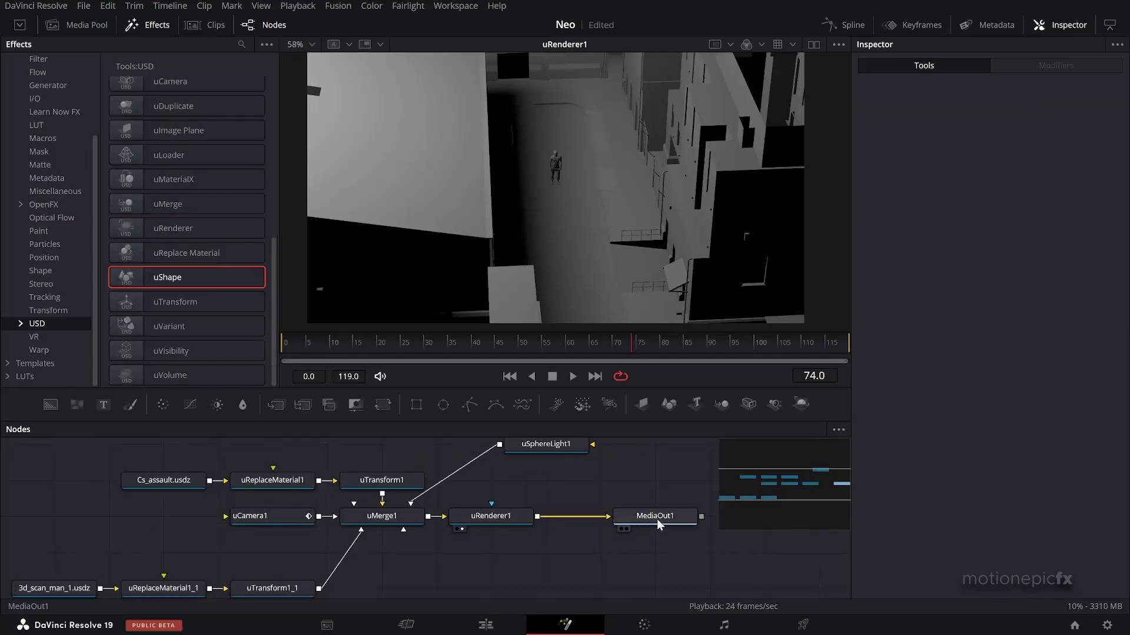
key(2)
drag(316, 346, 290, 348)
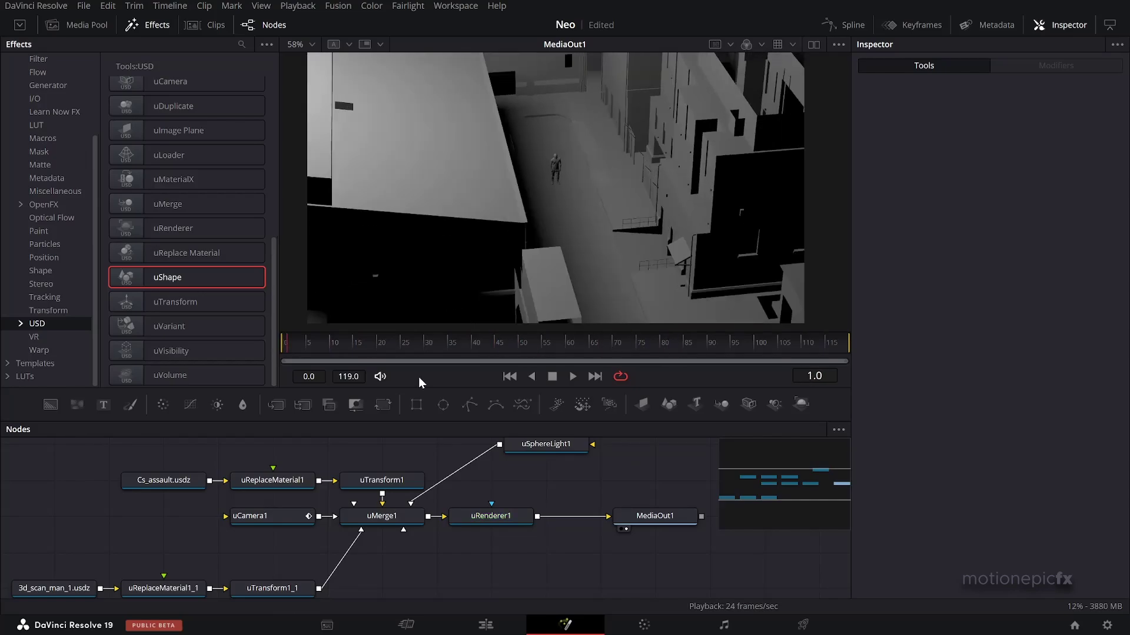